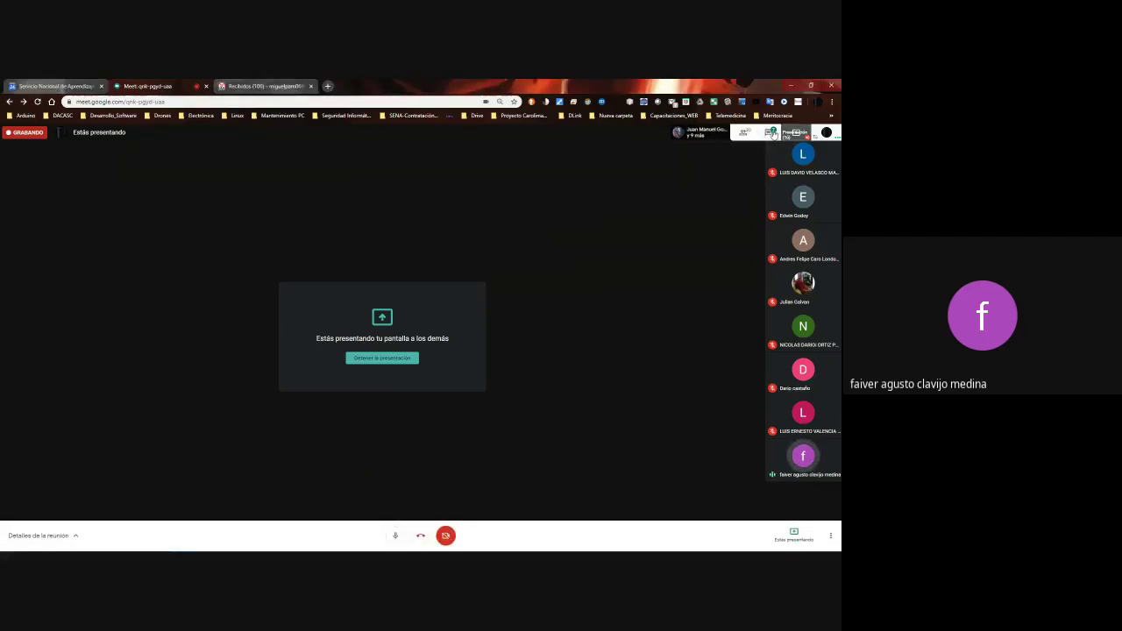
Check the meeting's participant list and read its recent chat messages.
left_click(772, 132)
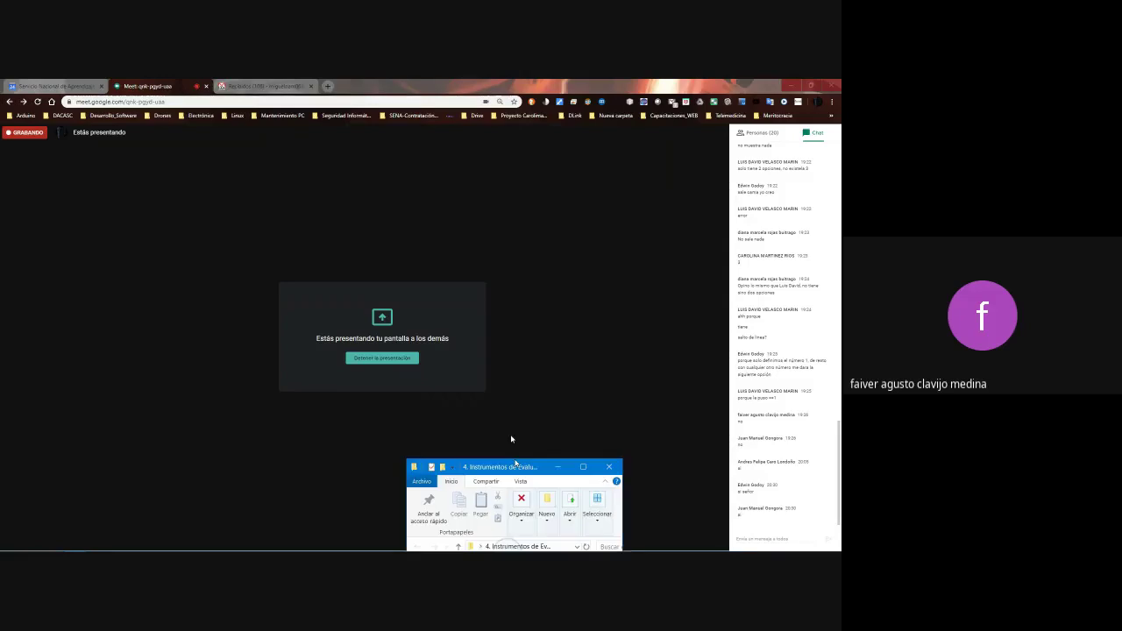
left_click(512, 500)
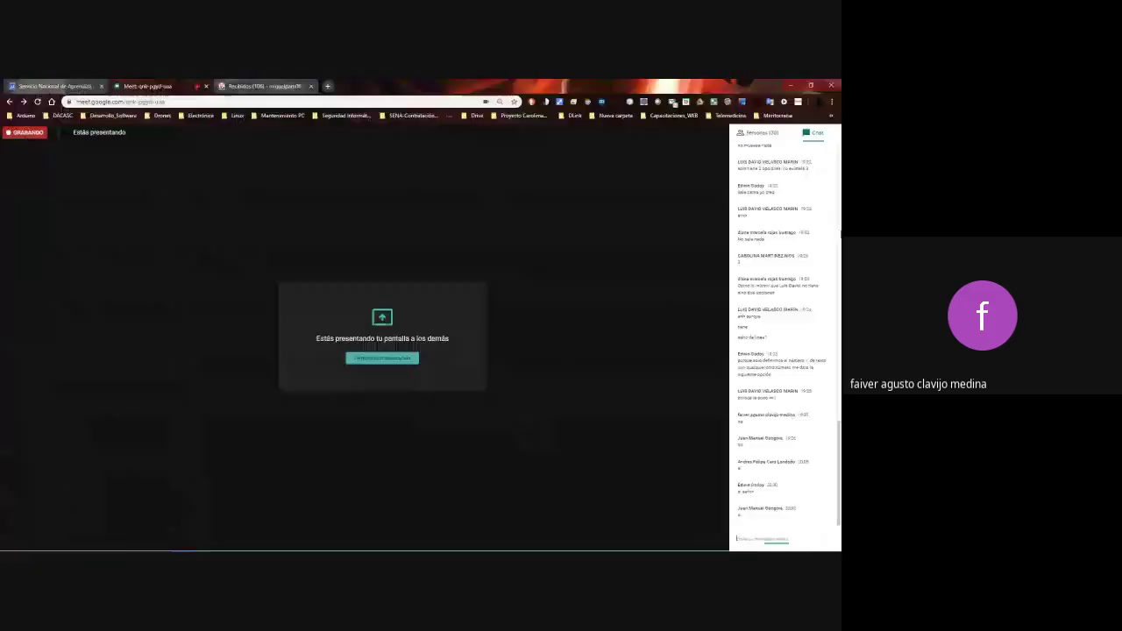
left_click(762, 133)
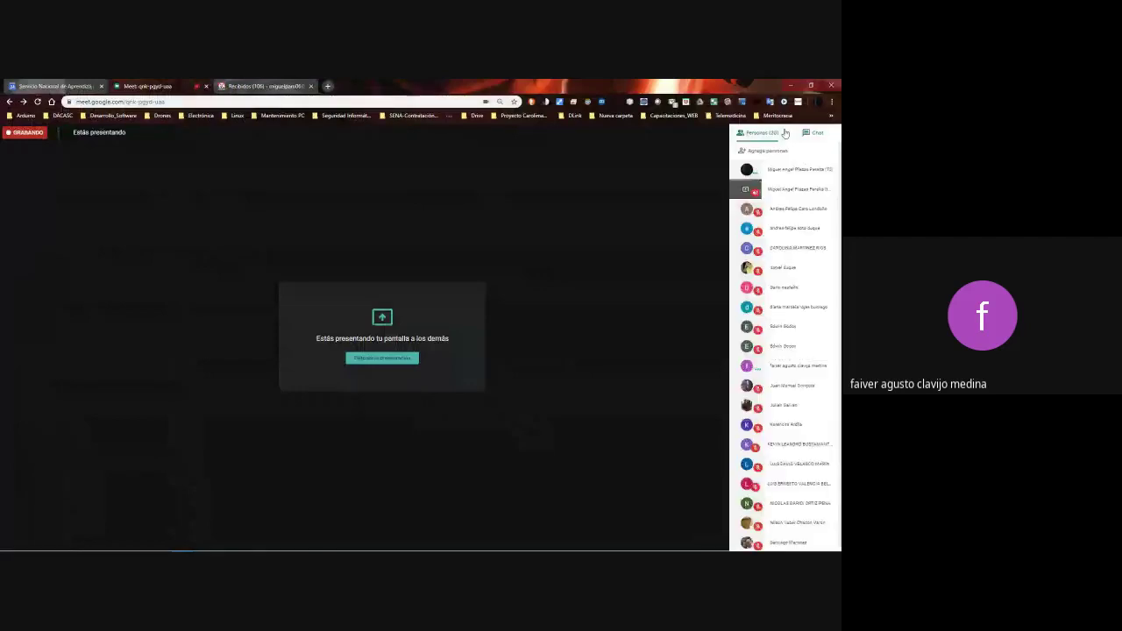
left_click(813, 133)
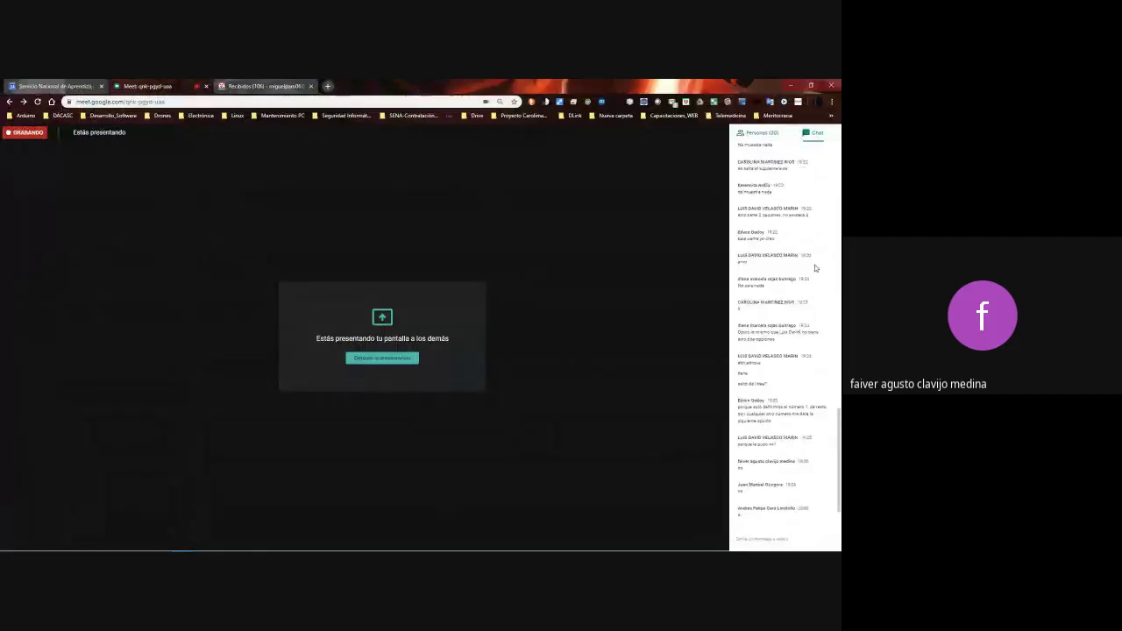
scroll(814, 267, "down", 2)
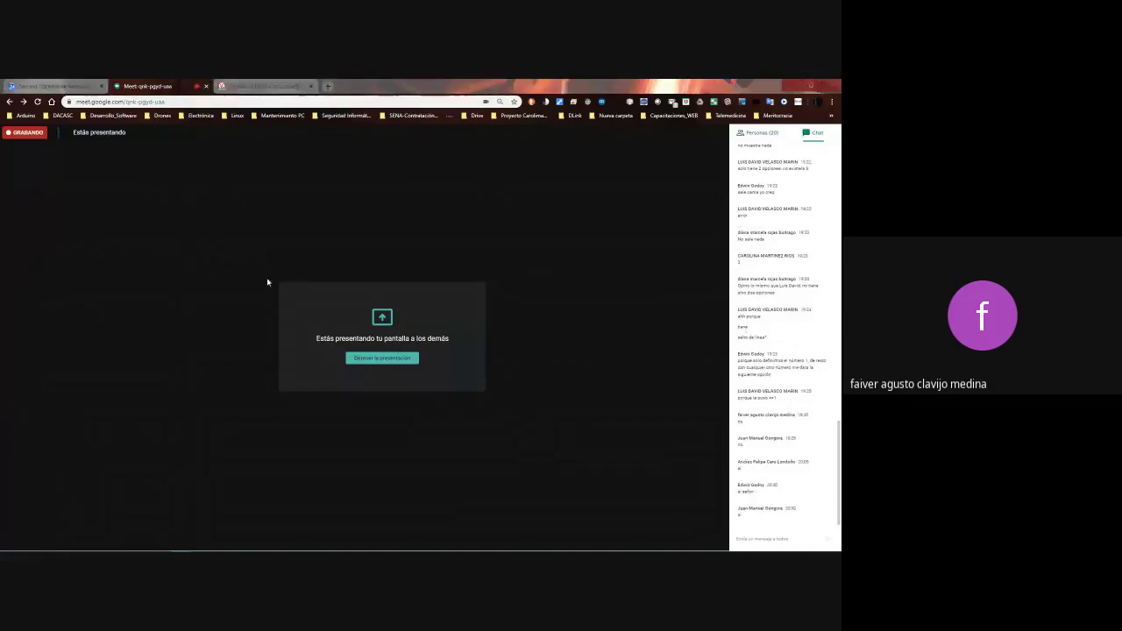
Switch to File Explorer, show the drives of Este equipo and magnify the screen to 200%.
key("alt+Tab")
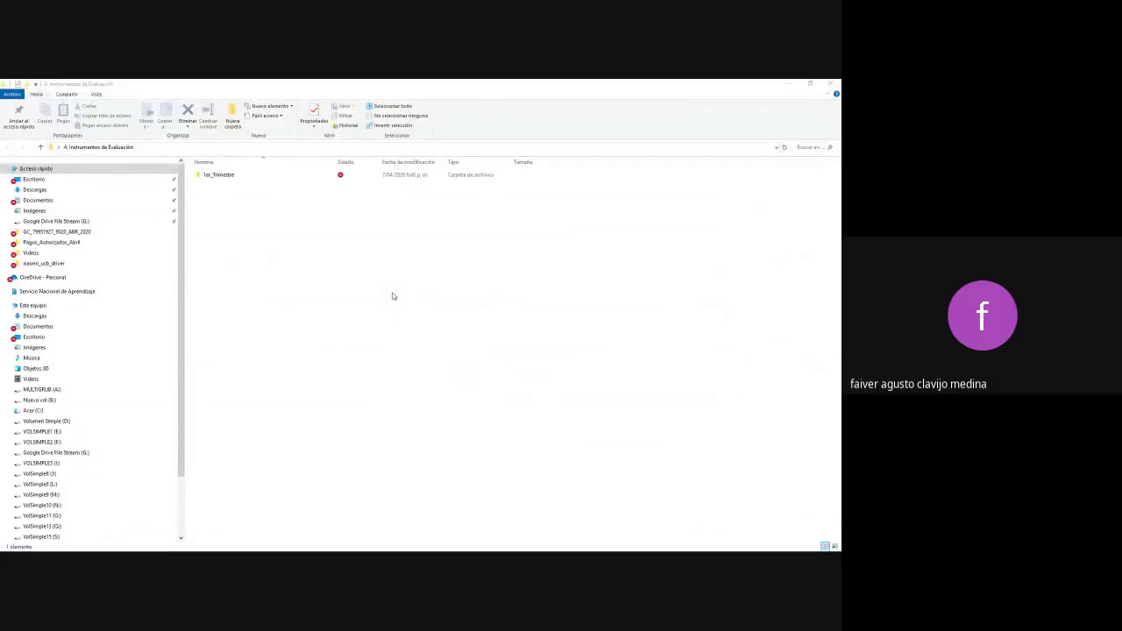
key("alt+Tab")
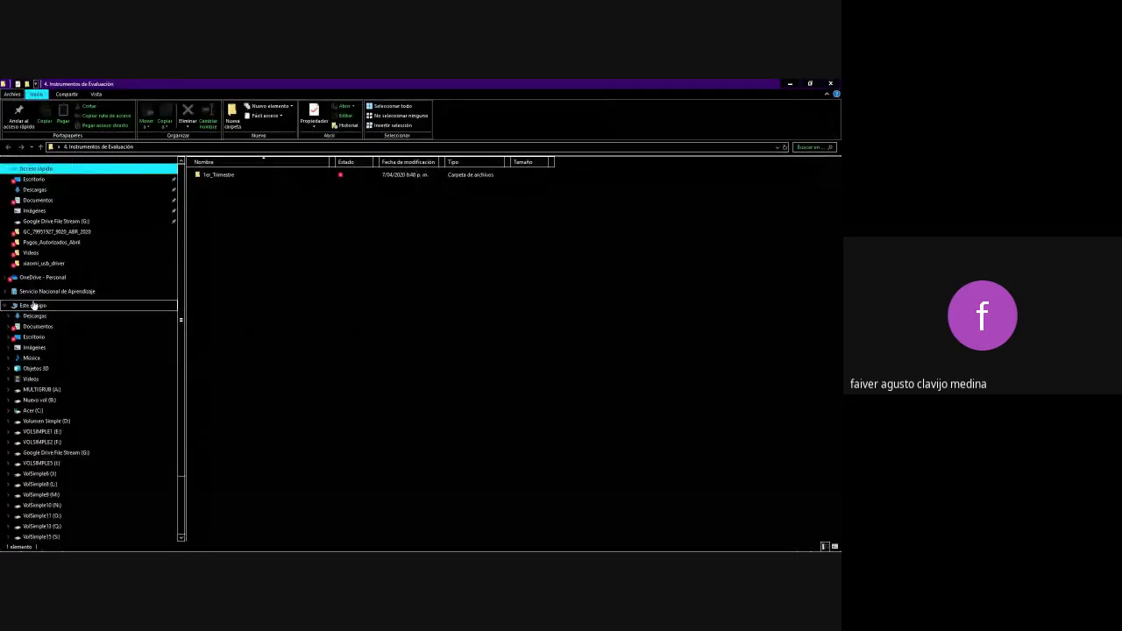
left_click(33, 305)
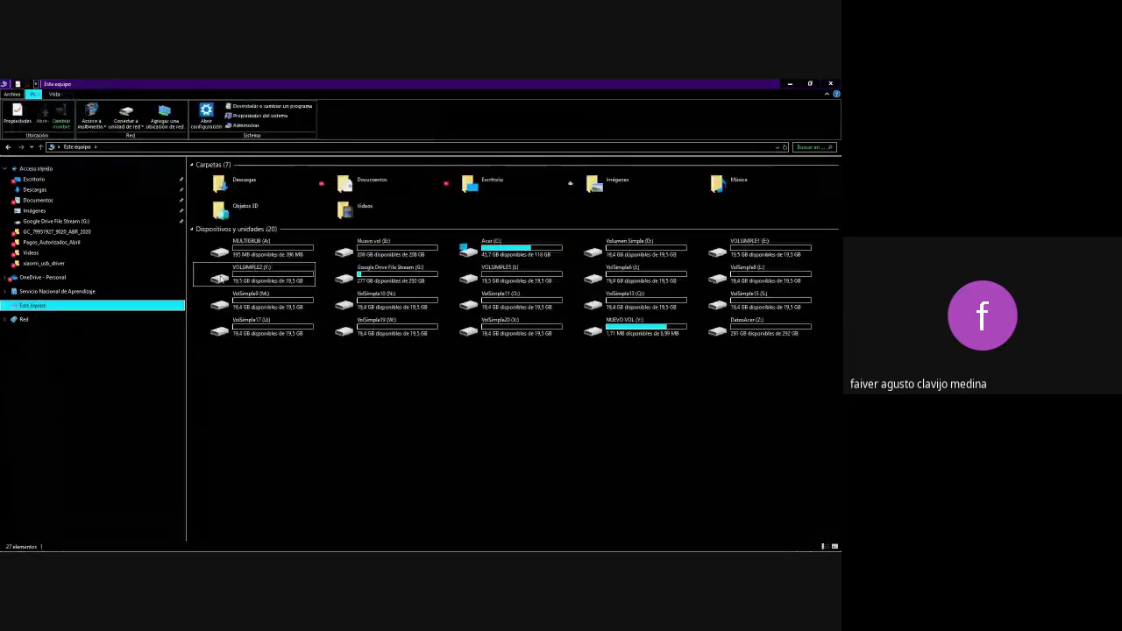
key("super+plus")
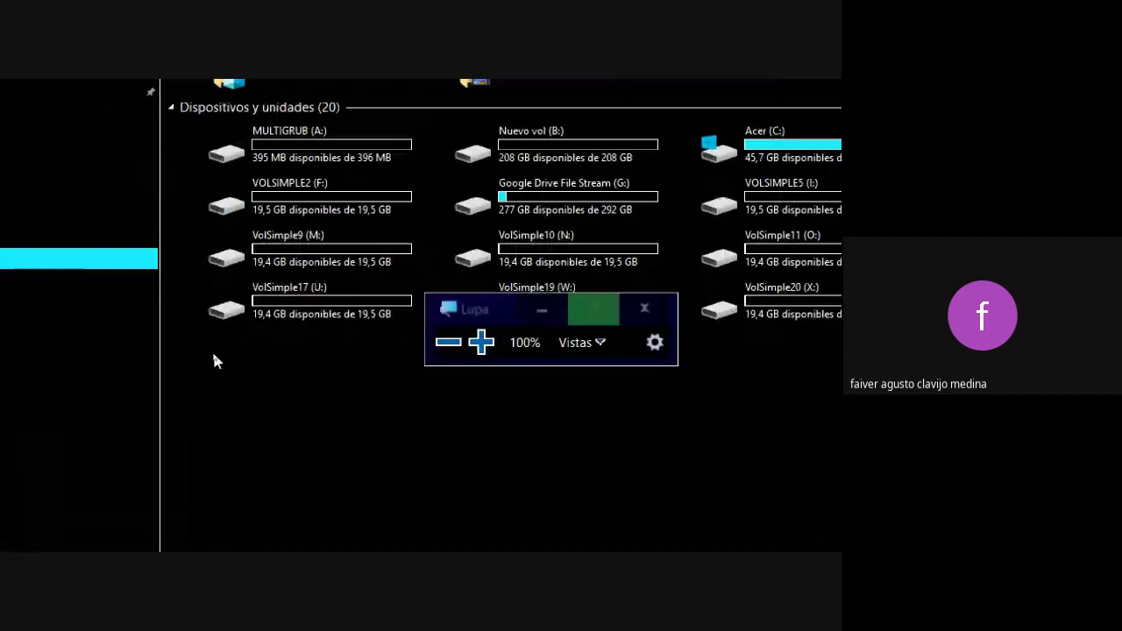
key("super+plus")
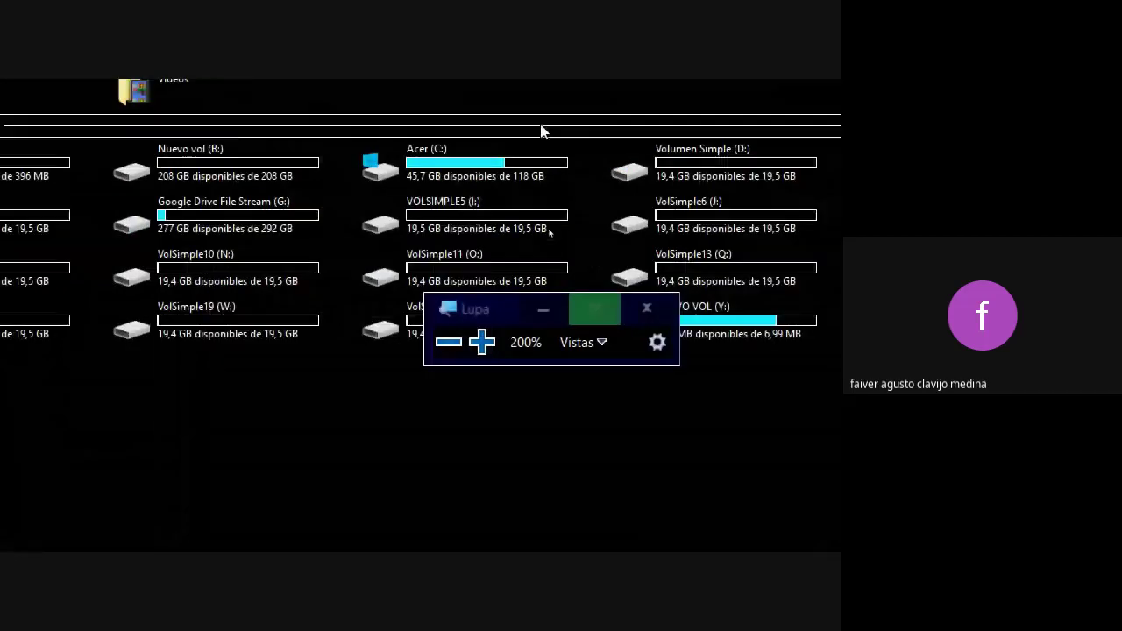
Open the eclipse-workspace folder inside the personal user folder under Usuarios on the Acer (C:) drive, and put the magnifier window away.
double_click(412, 162)
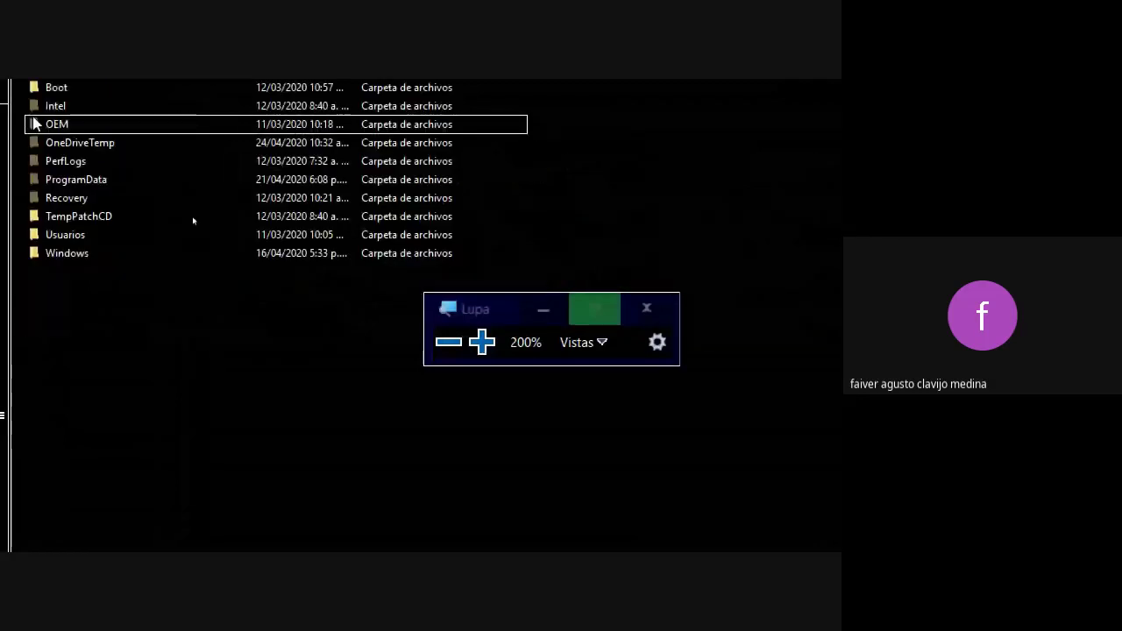
double_click(53, 234)
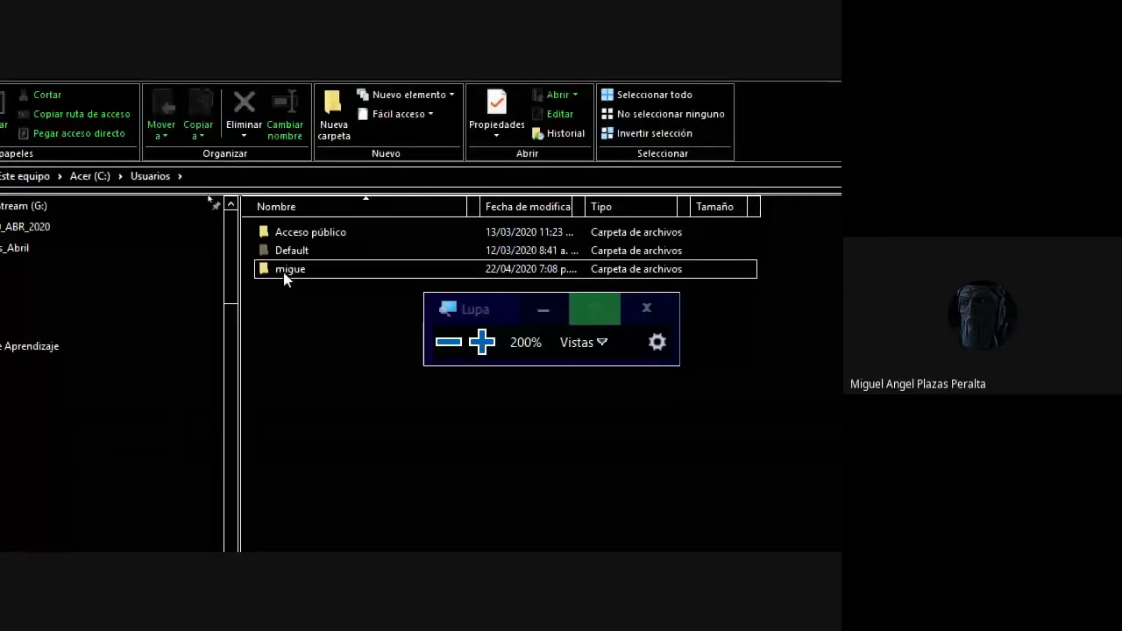
double_click(286, 271)
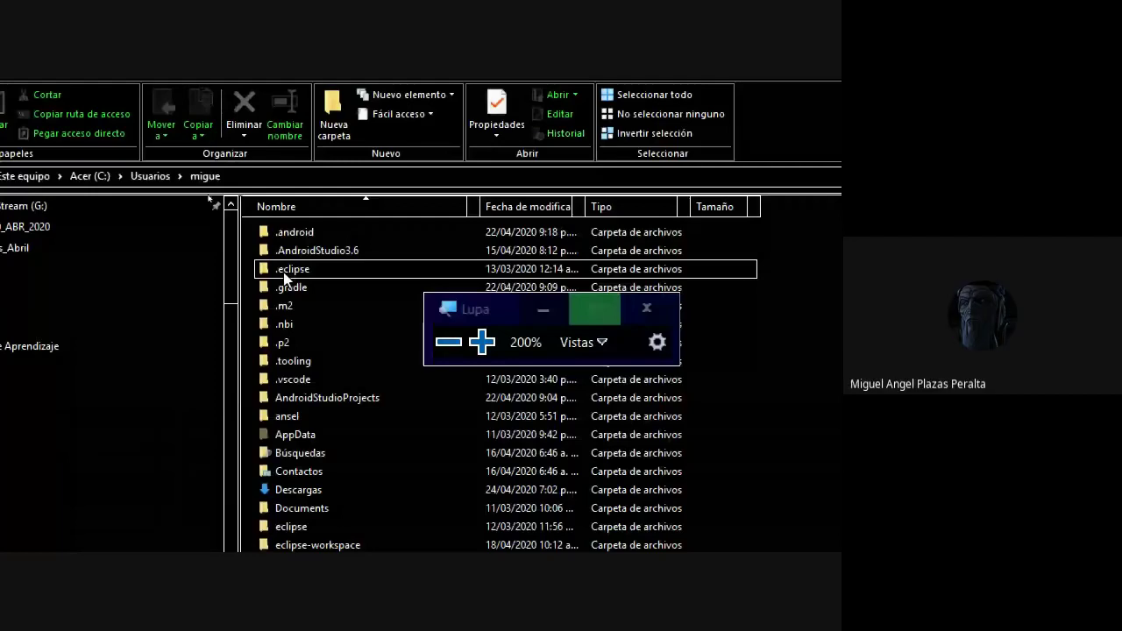
key("super+Escape")
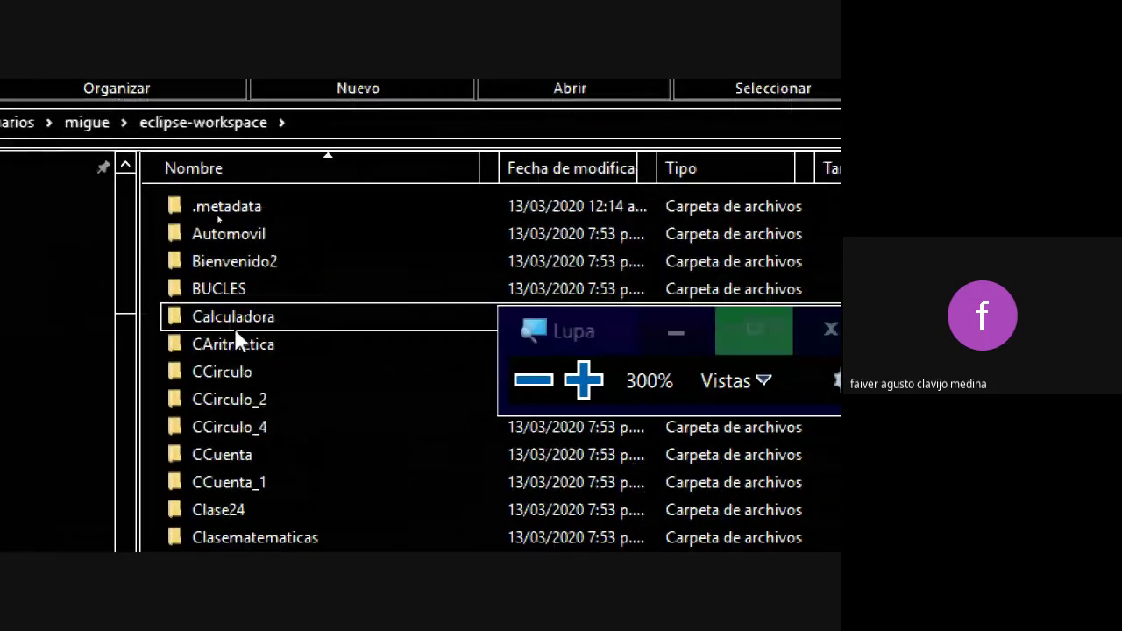
left_click(703, 349)
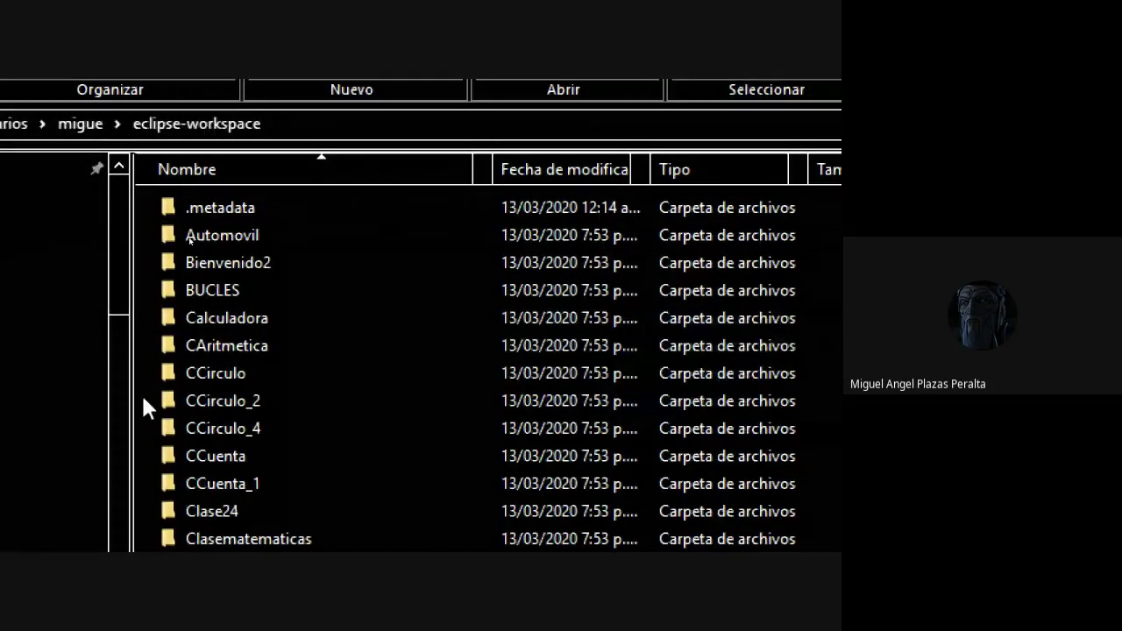
View the contents of the Calculadora folder and return to eclipse-workspace.
left_click(241, 319)
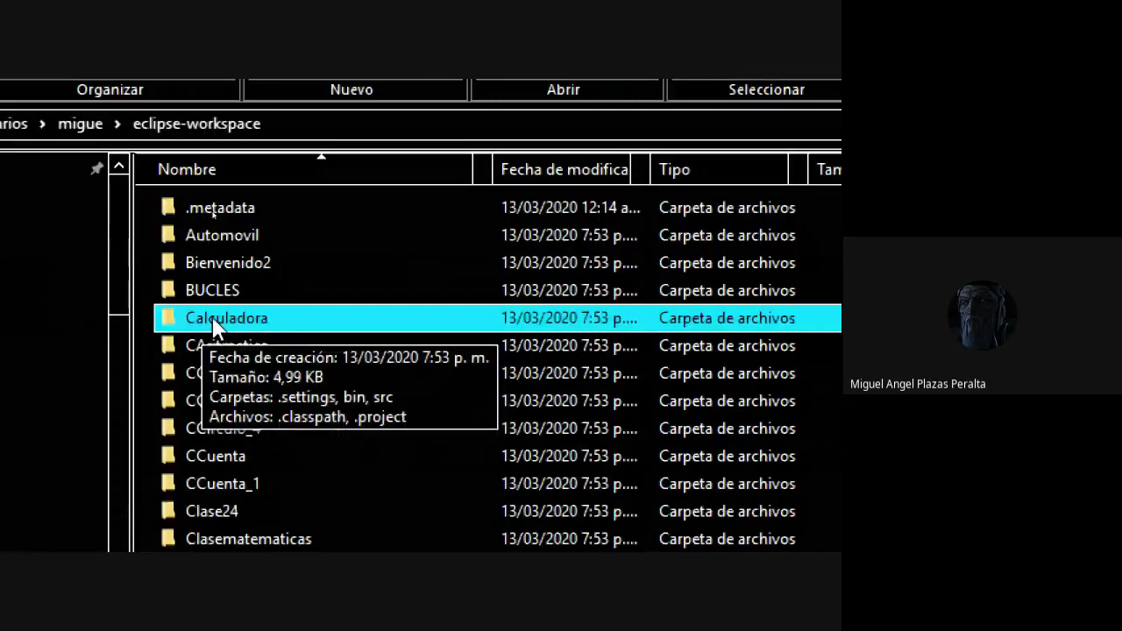
double_click(215, 322)
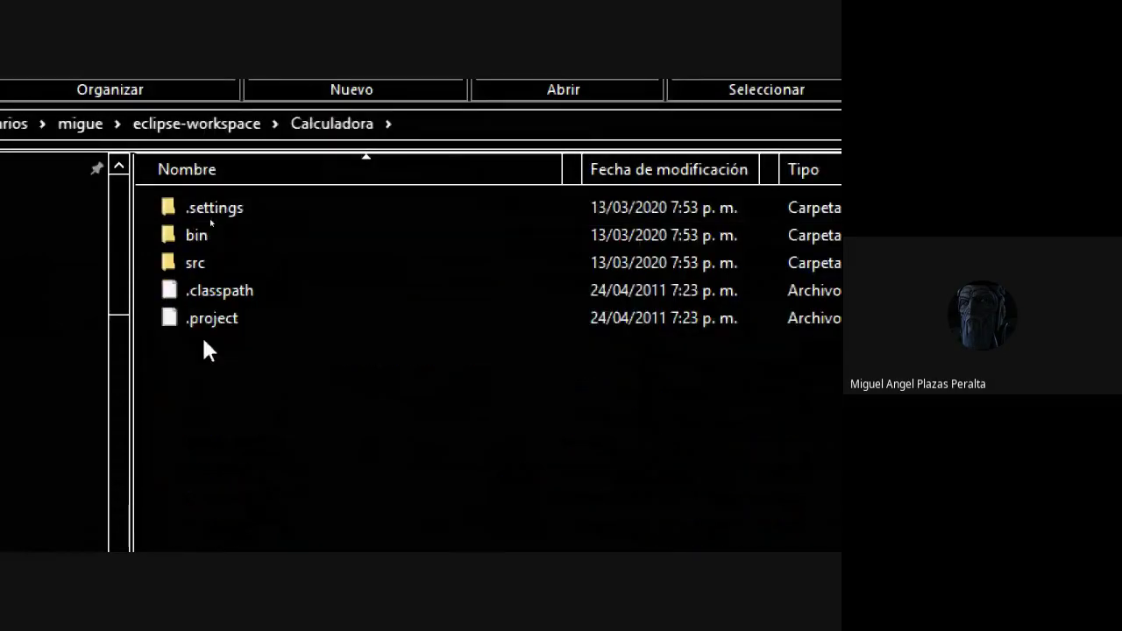
left_click(195, 125)
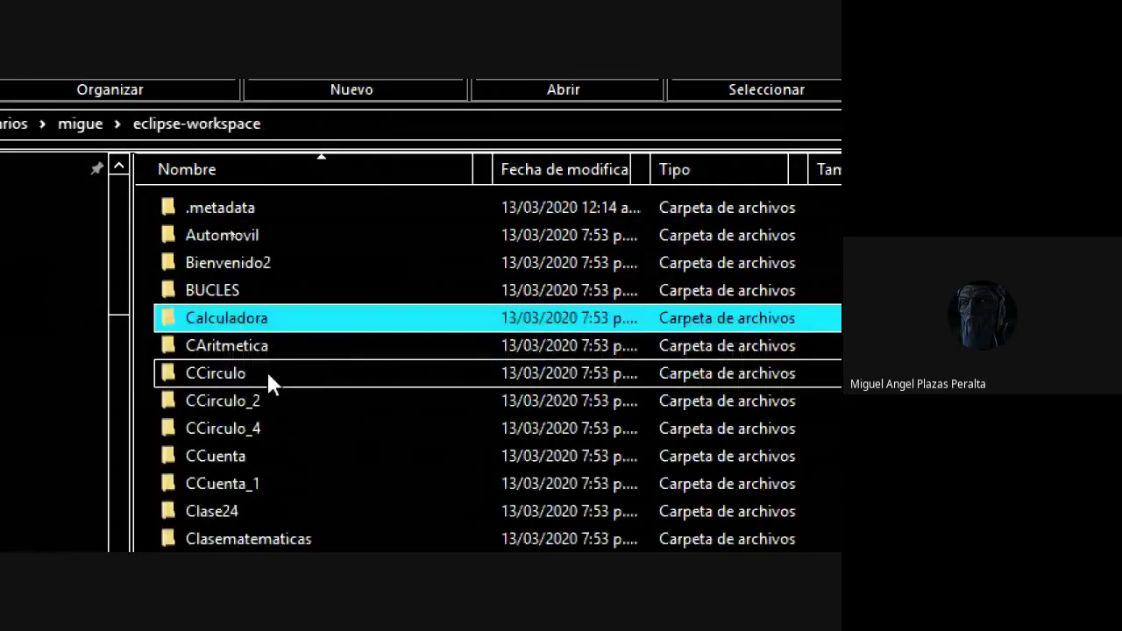
Duplicate the Calculadora folder within eclipse-workspace.
right_click(217, 322)
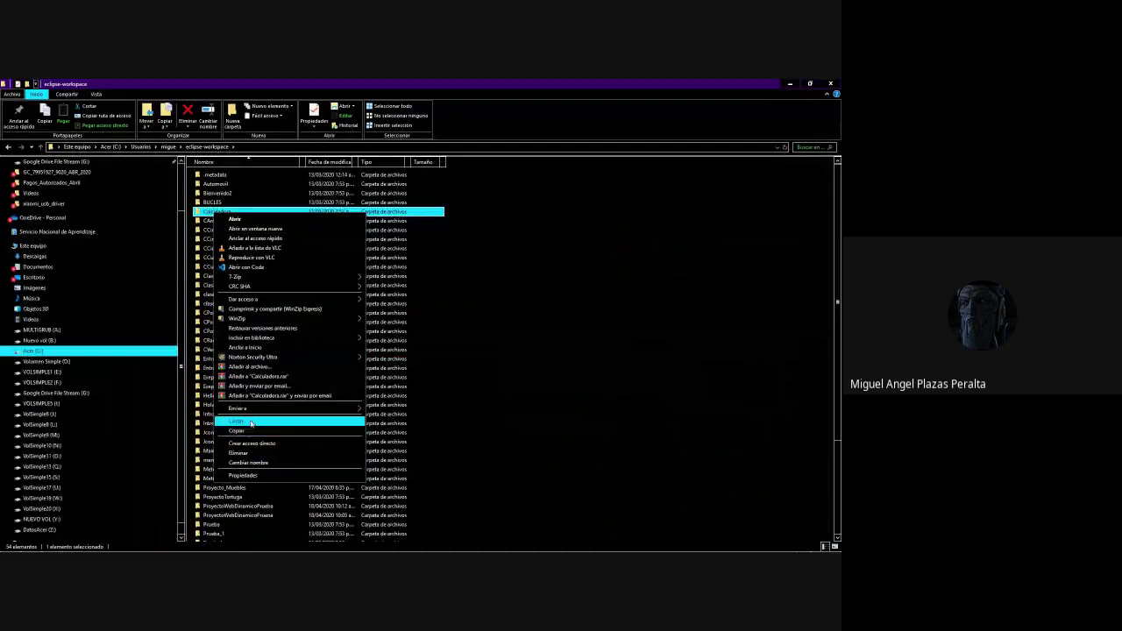
left_click(247, 432)
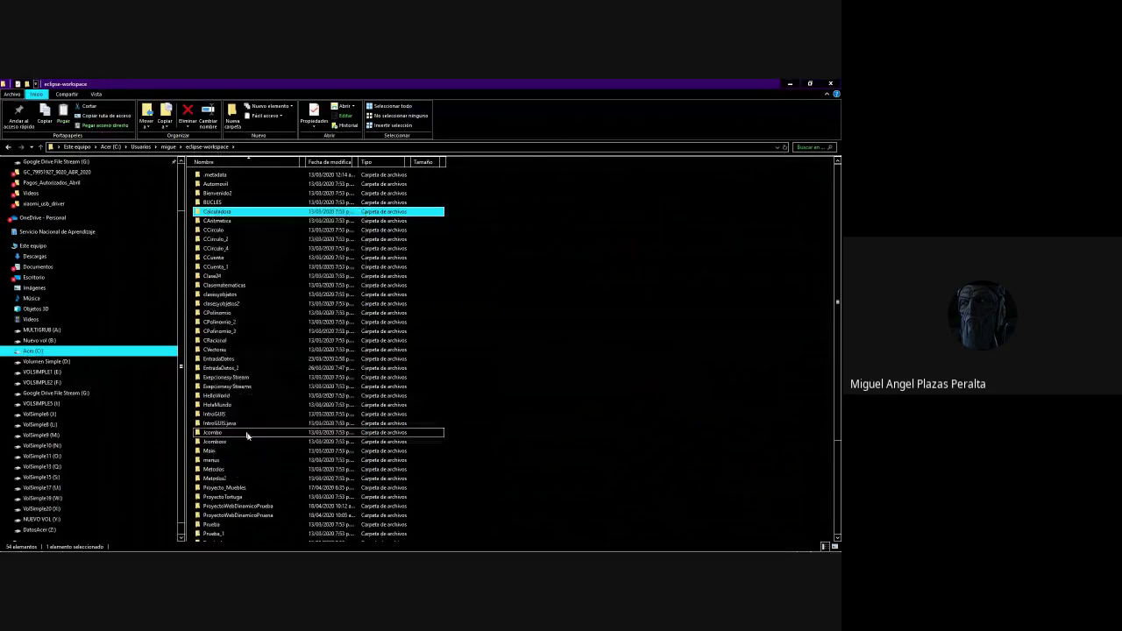
left_click(453, 368)
scroll(454, 371, "down", 5)
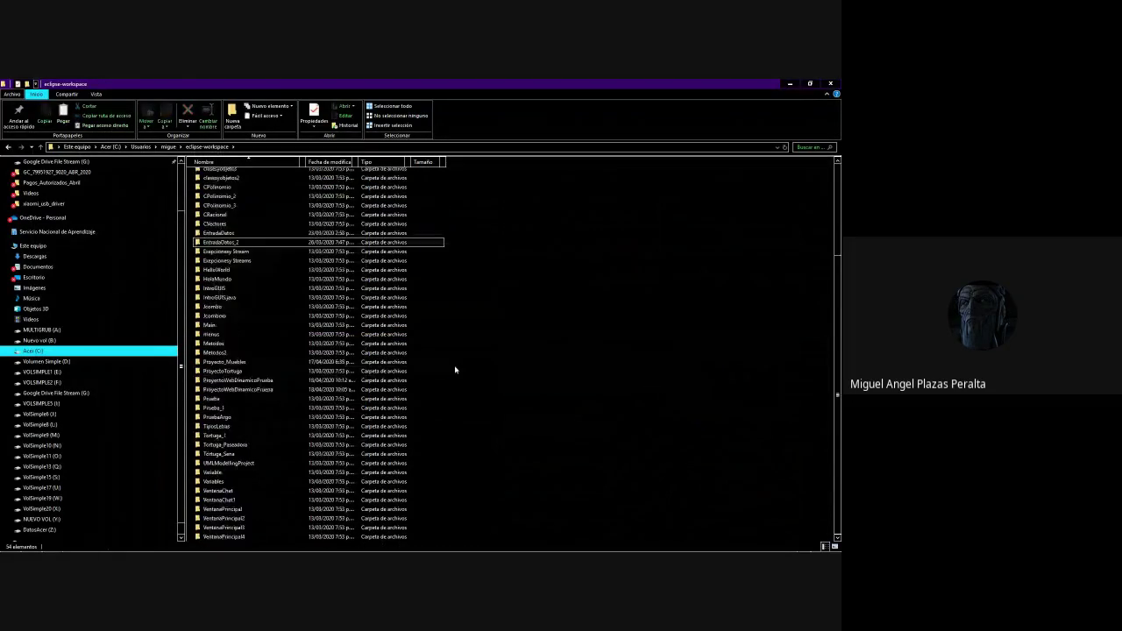
right_click(456, 370)
left_click(491, 427)
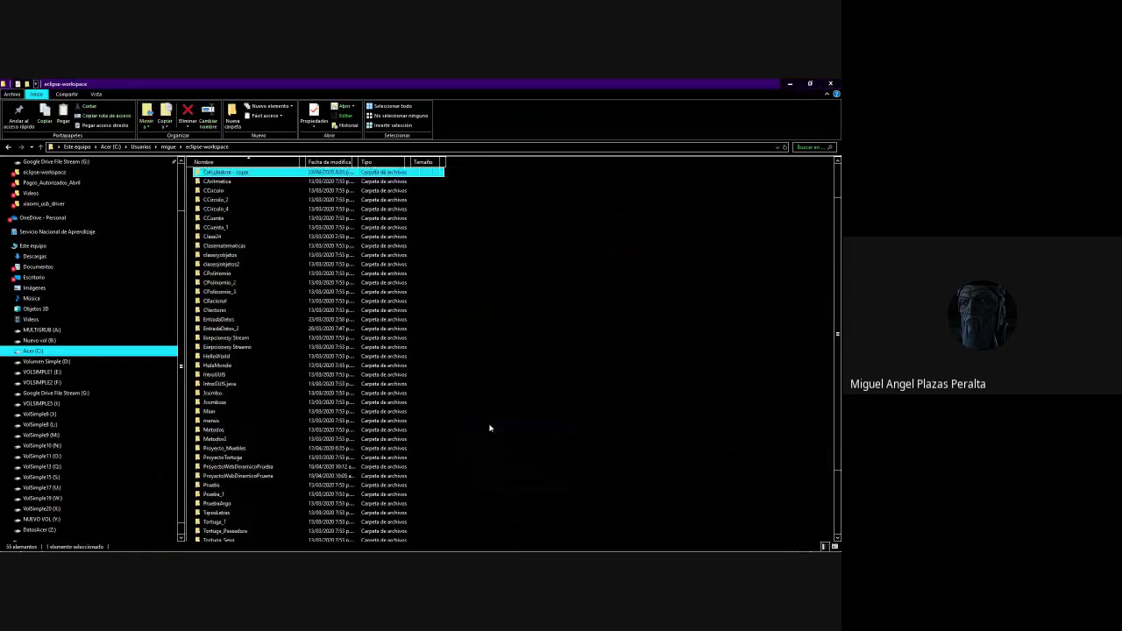
scroll(348, 309, "up", 2)
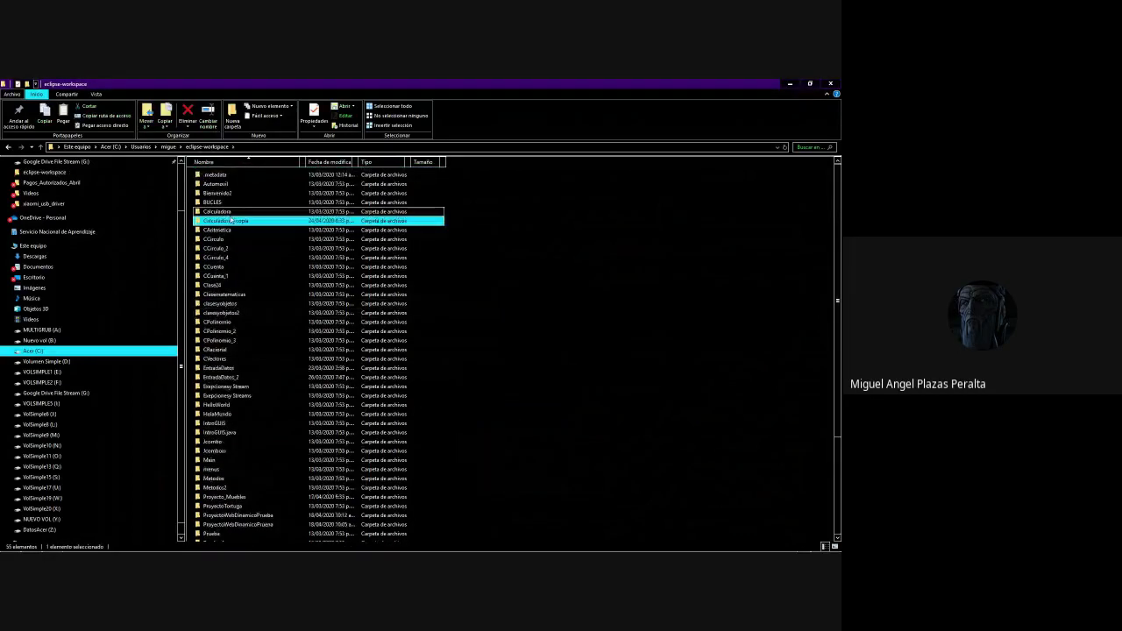
Rename the copy of the Calculadora folder as Calculadora_Ejemplo.
right_click(235, 224)
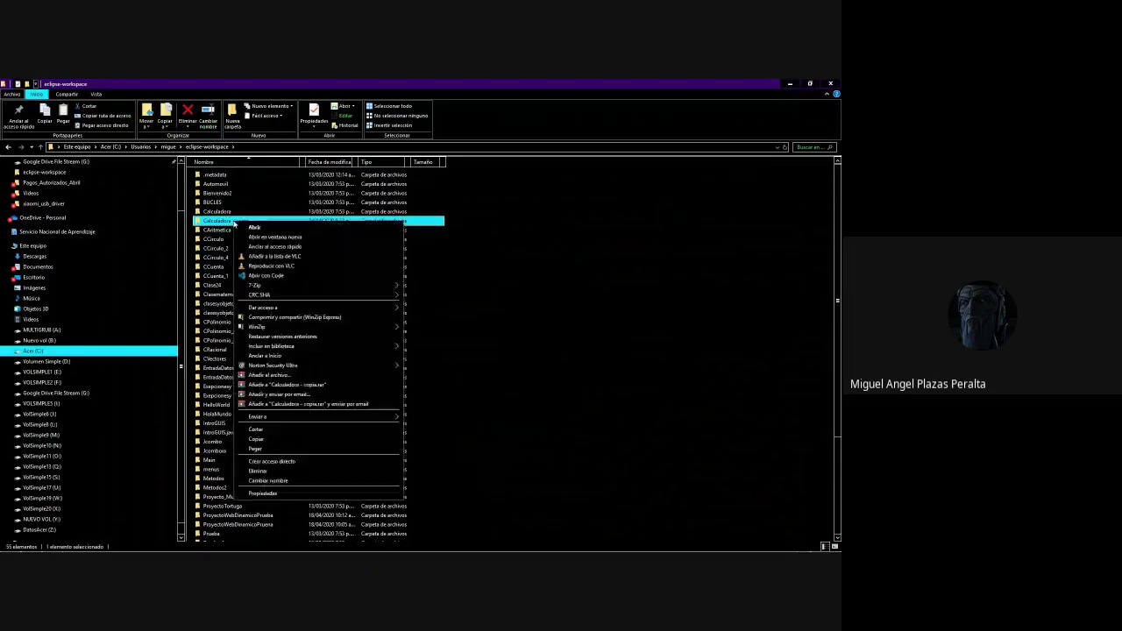
left_click(291, 481)
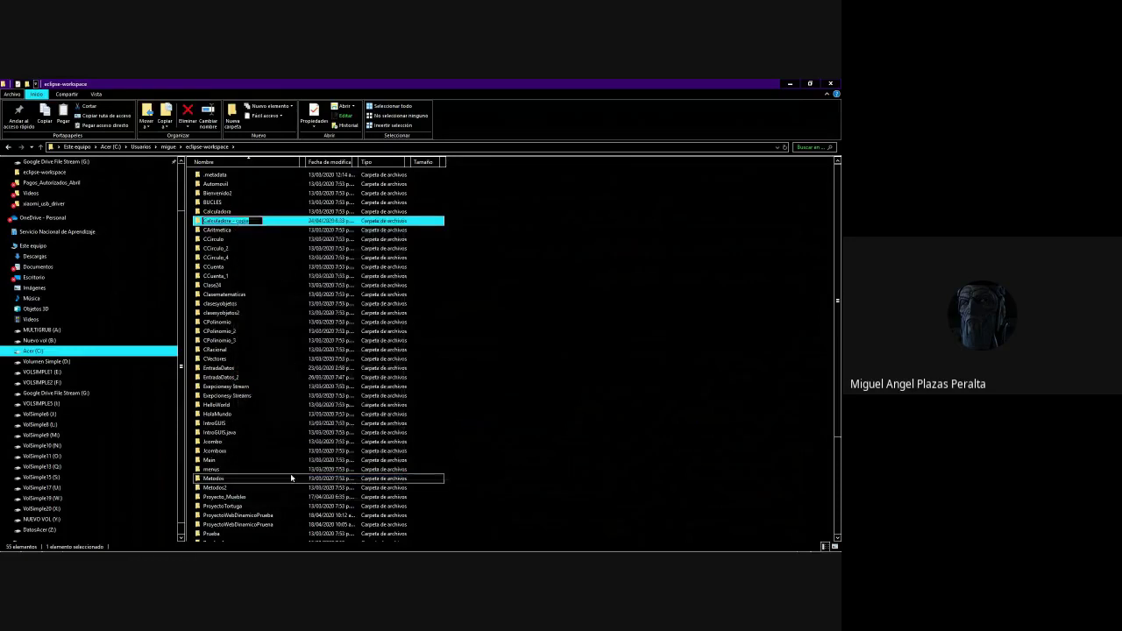
type("Calculadora_Ejemplo_")
right_click(255, 226)
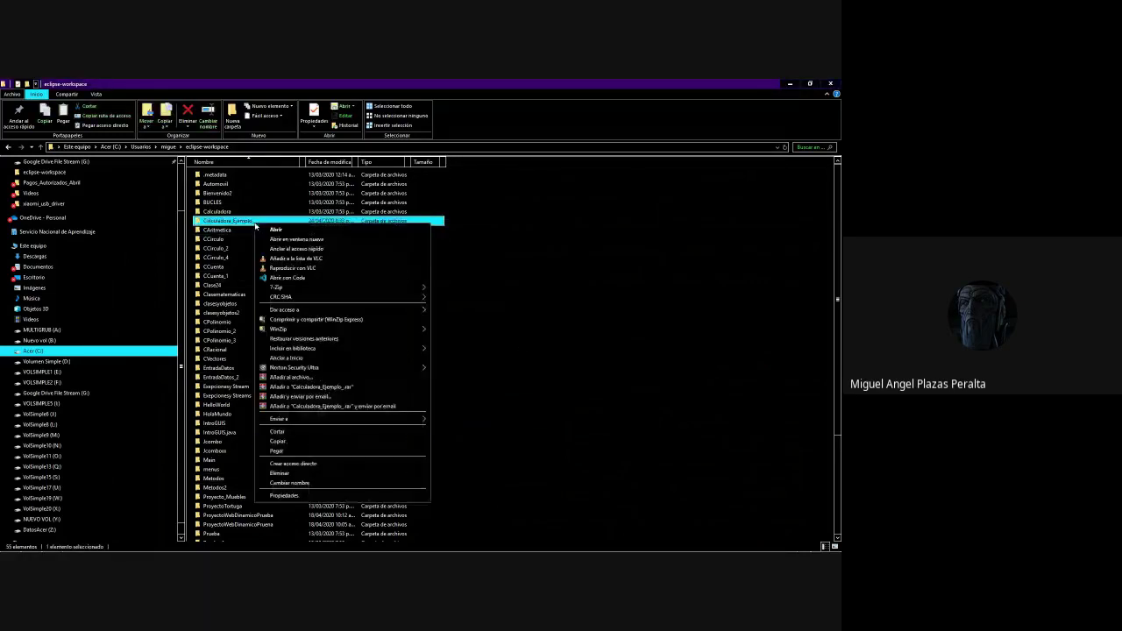
left_click(310, 482)
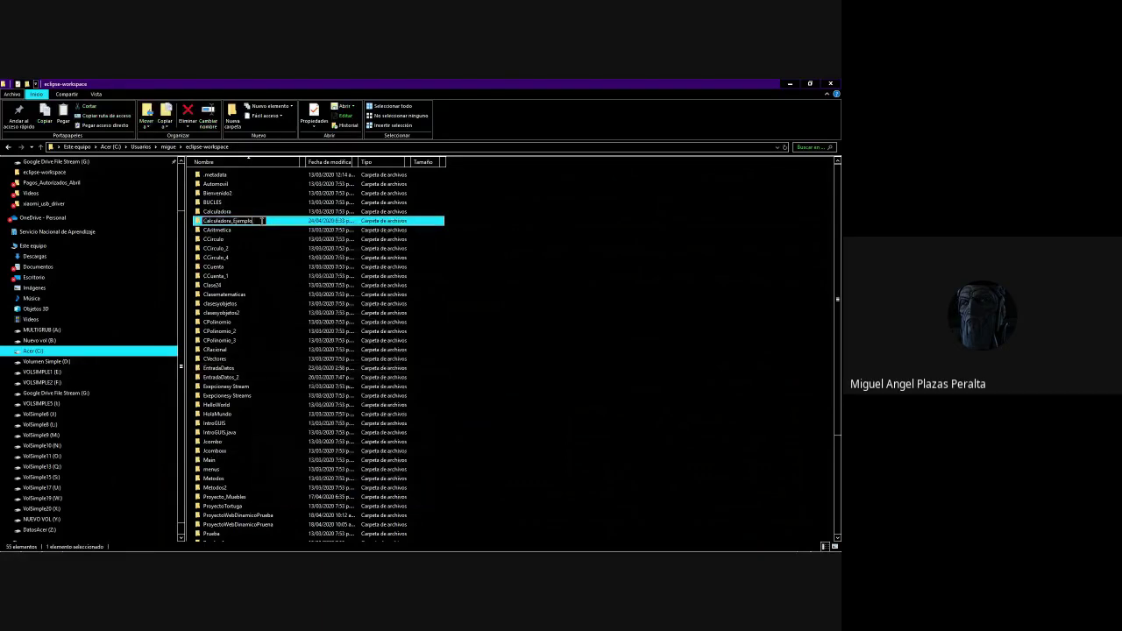
left_click_drag(262, 221, 238, 221)
key("Return")
left_click(496, 243)
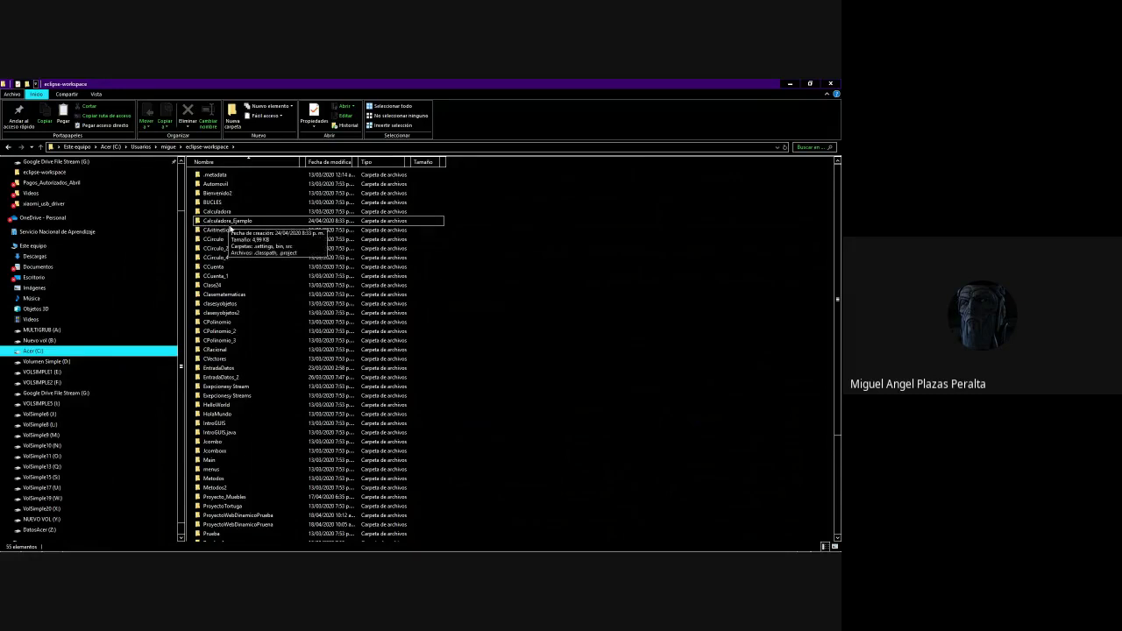
left_click_drag(211, 225, 324, 323)
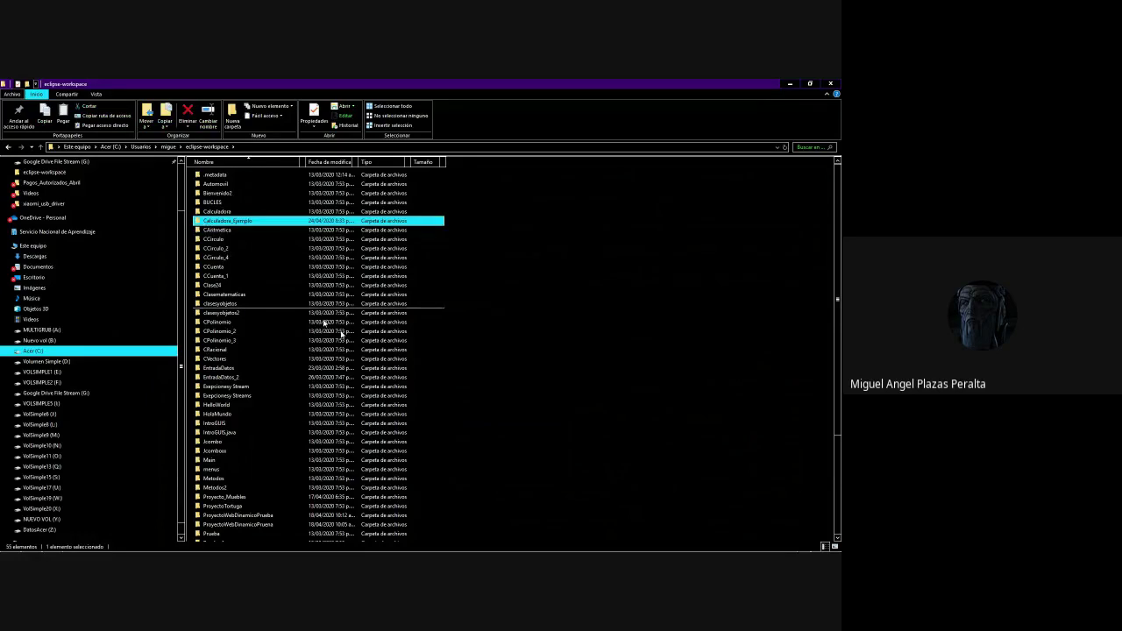
left_click_drag(341, 334, 601, 306)
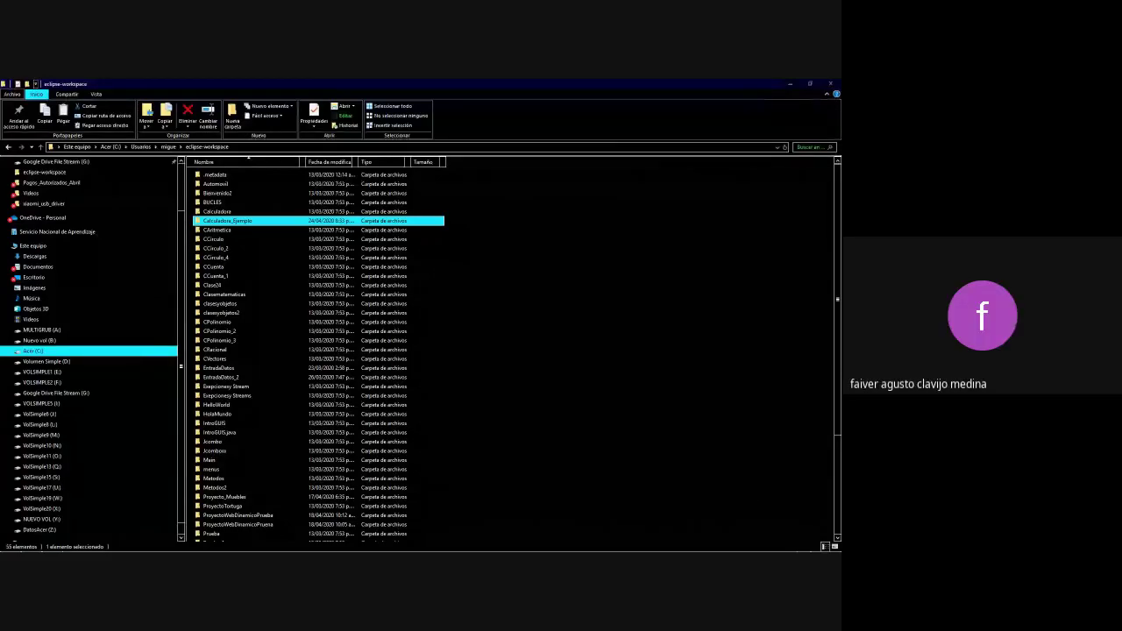
Switch to Eclipse, maximize its window and start importing from the file commands.
key("alt+Tab")
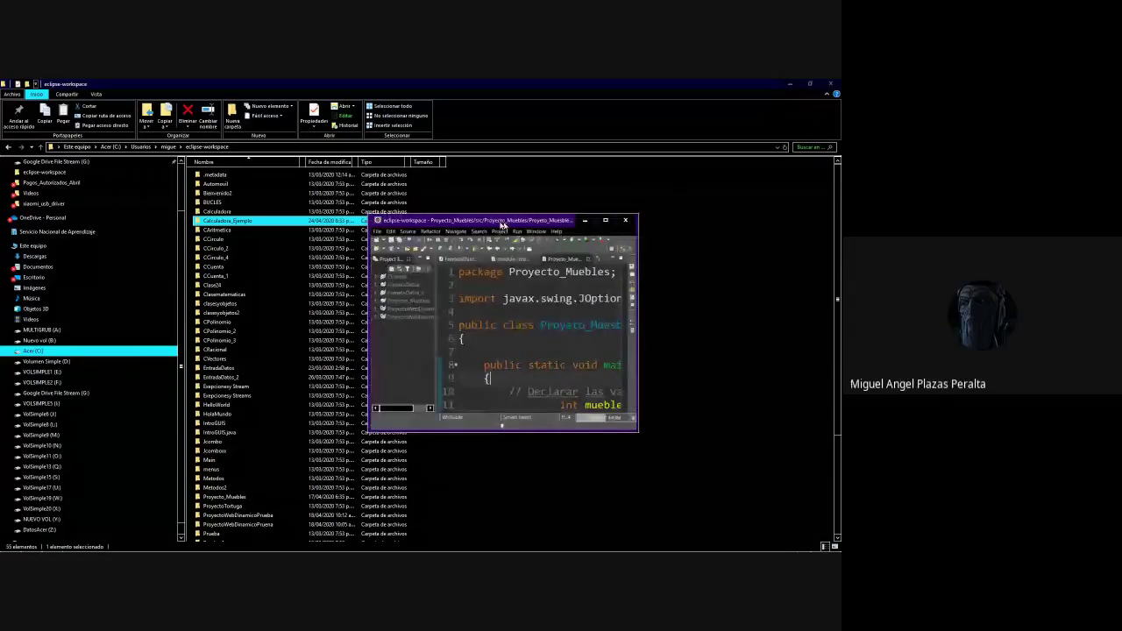
double_click(502, 221)
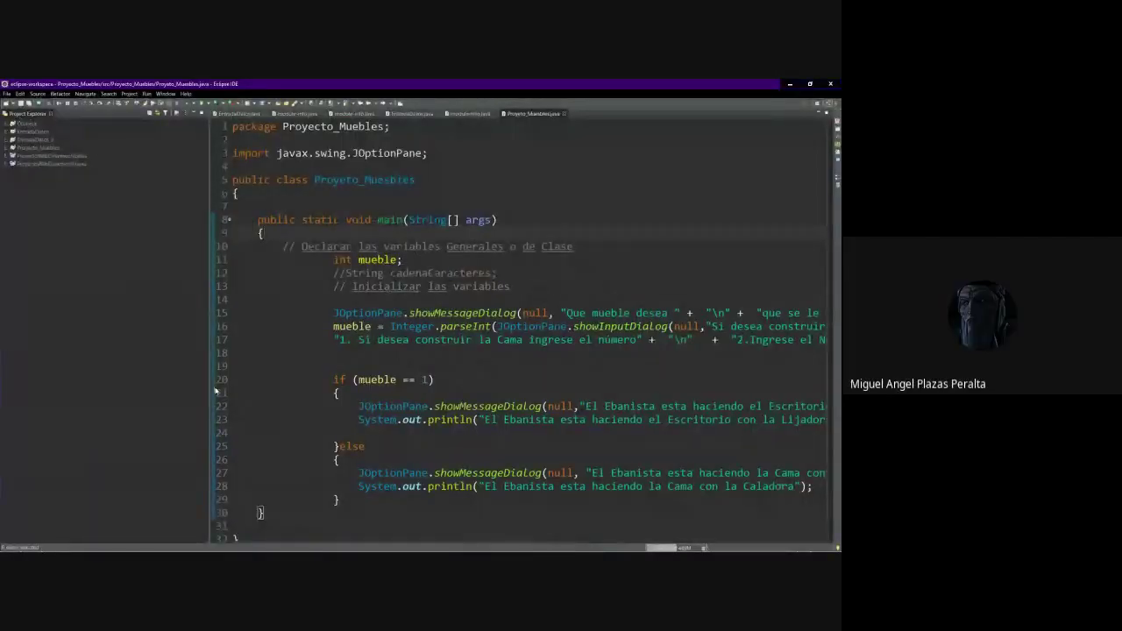
left_click(7, 93)
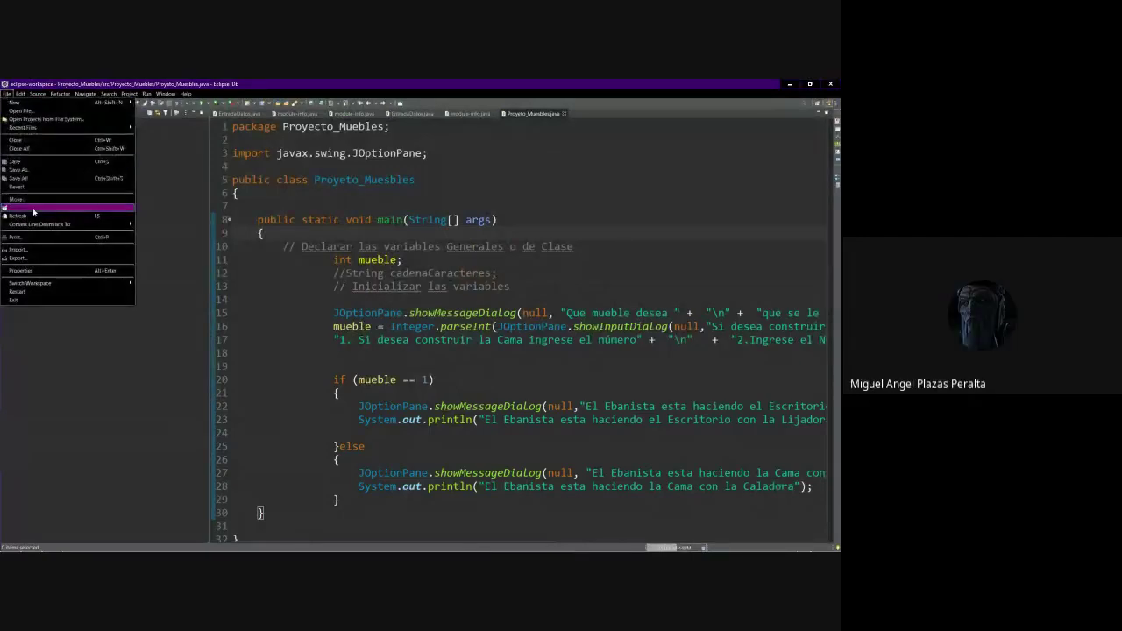
key("super+plus")
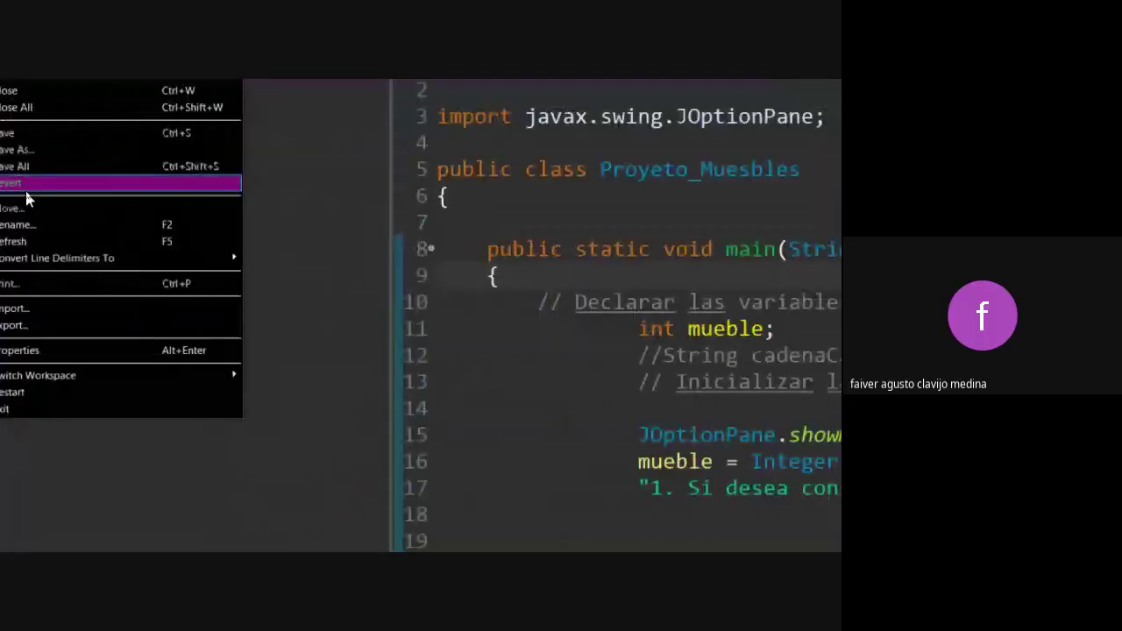
key("super+plus")
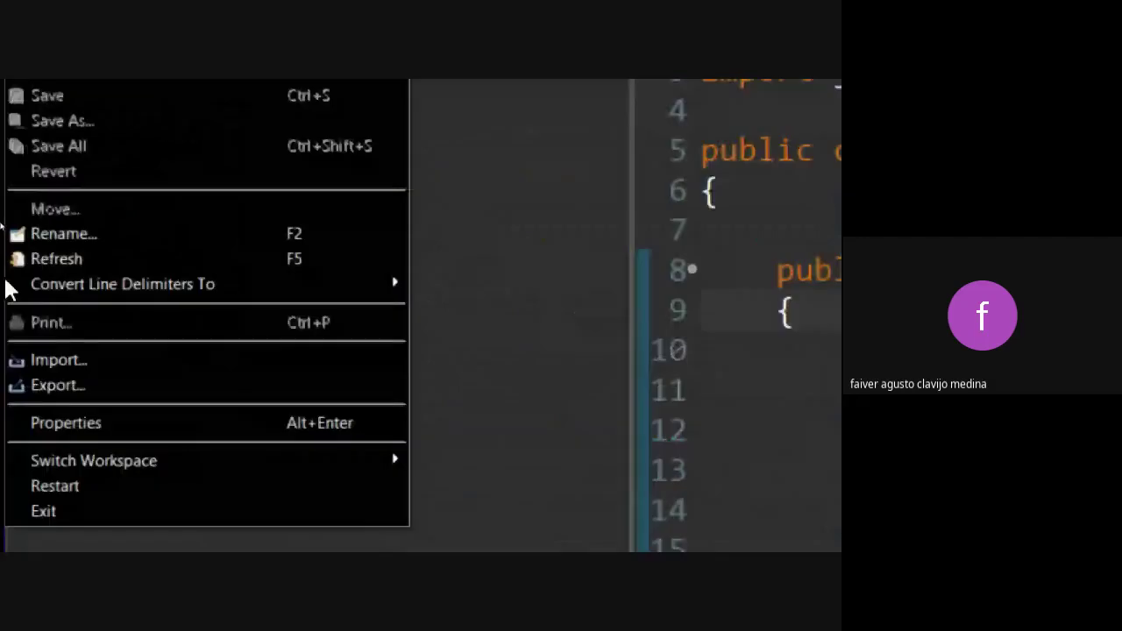
left_click(55, 359)
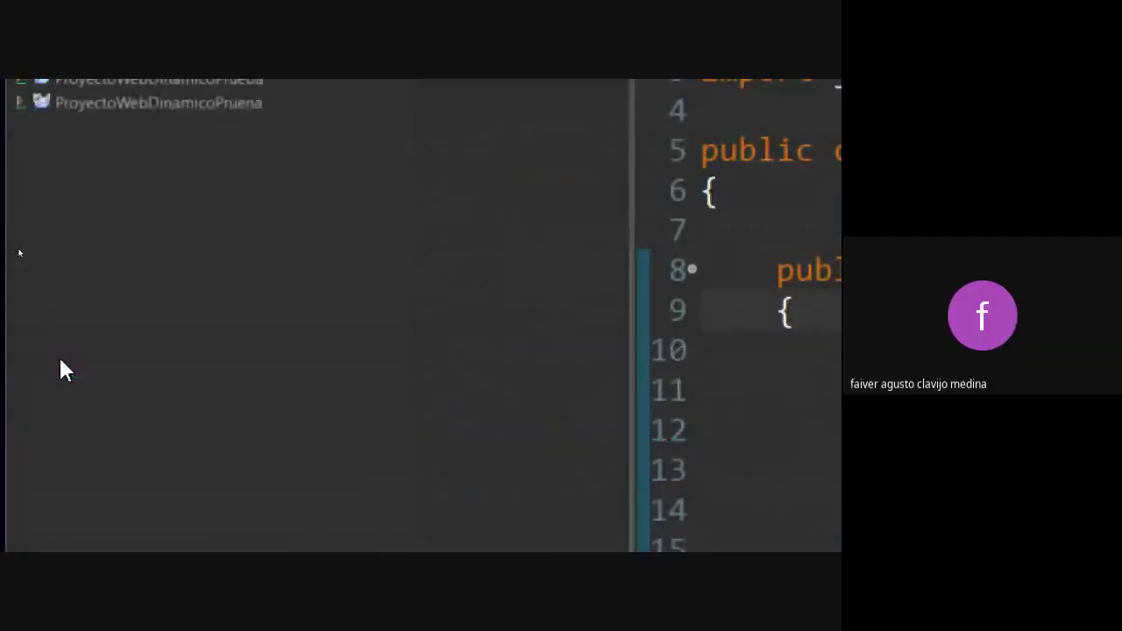
key("super+minus")
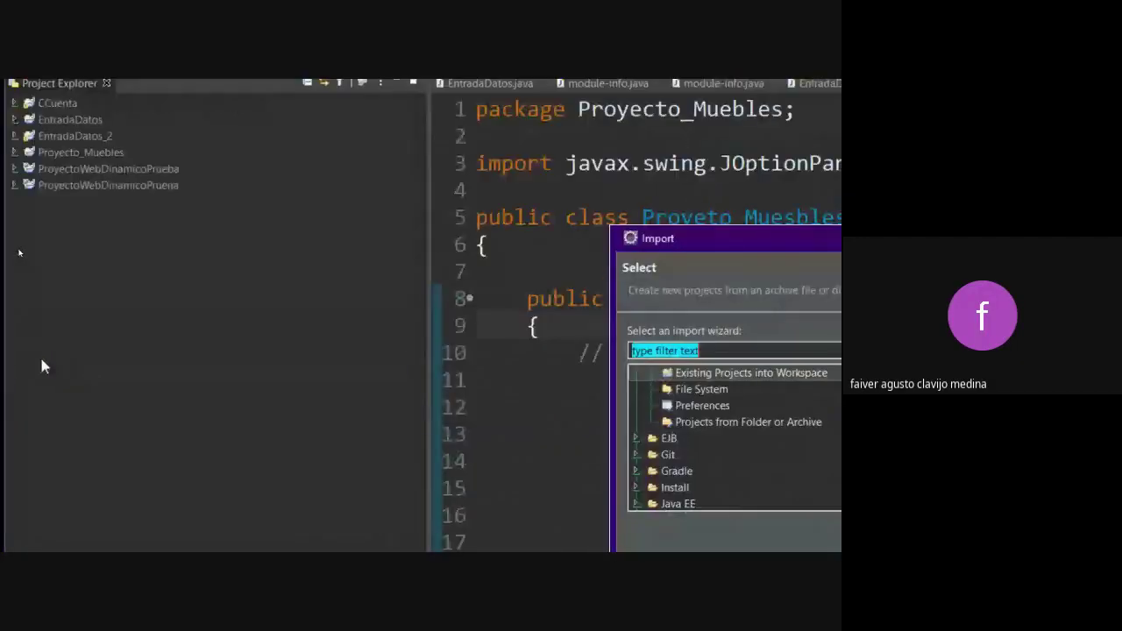
key("super+minus")
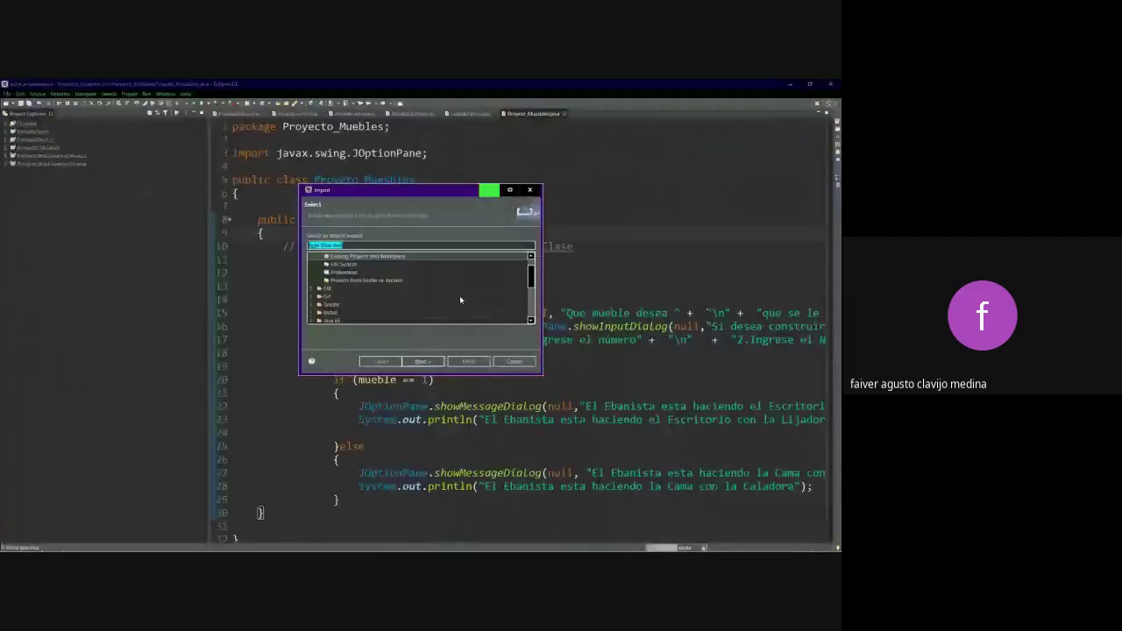
Choose Existing Projects into Workspace from the General category as the import wizard.
scroll(394, 285, "up", 1)
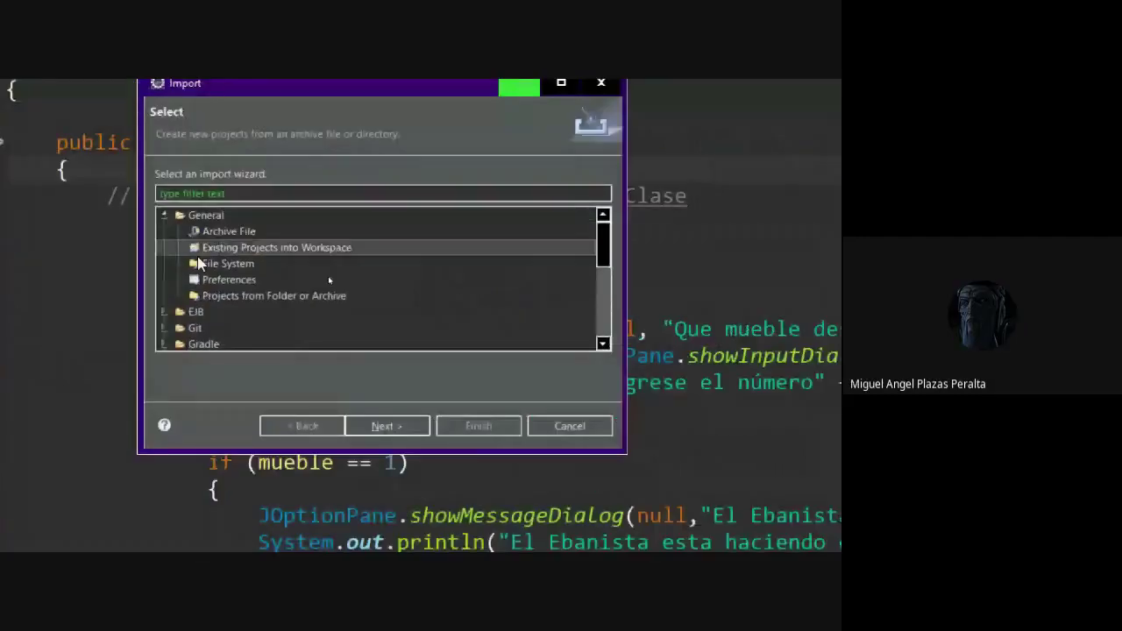
key("super+plus")
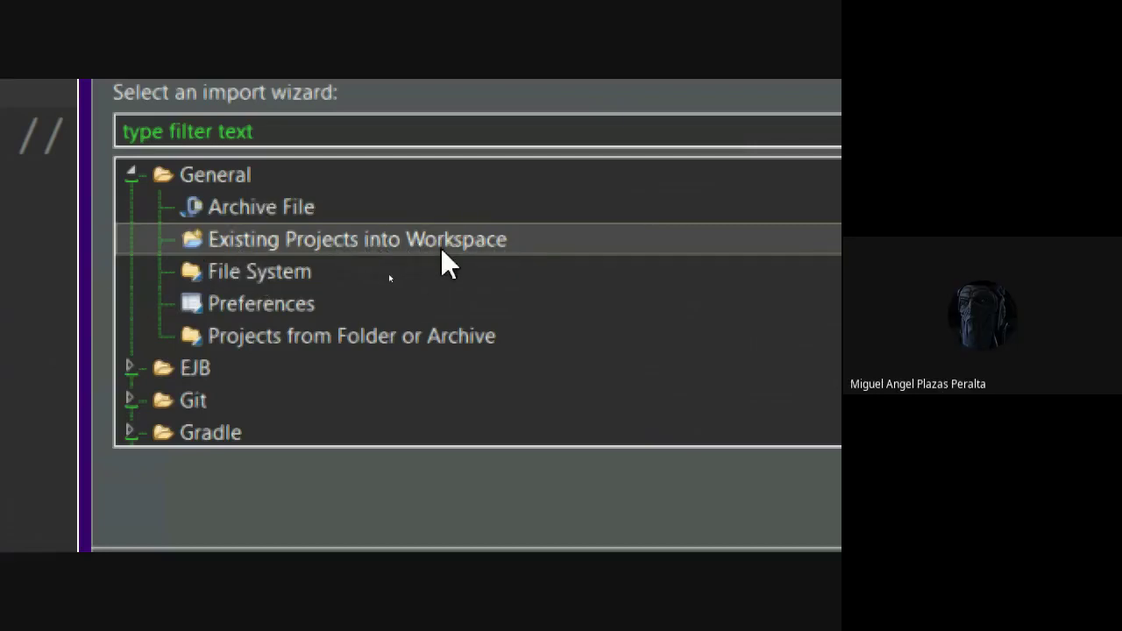
left_click(231, 241)
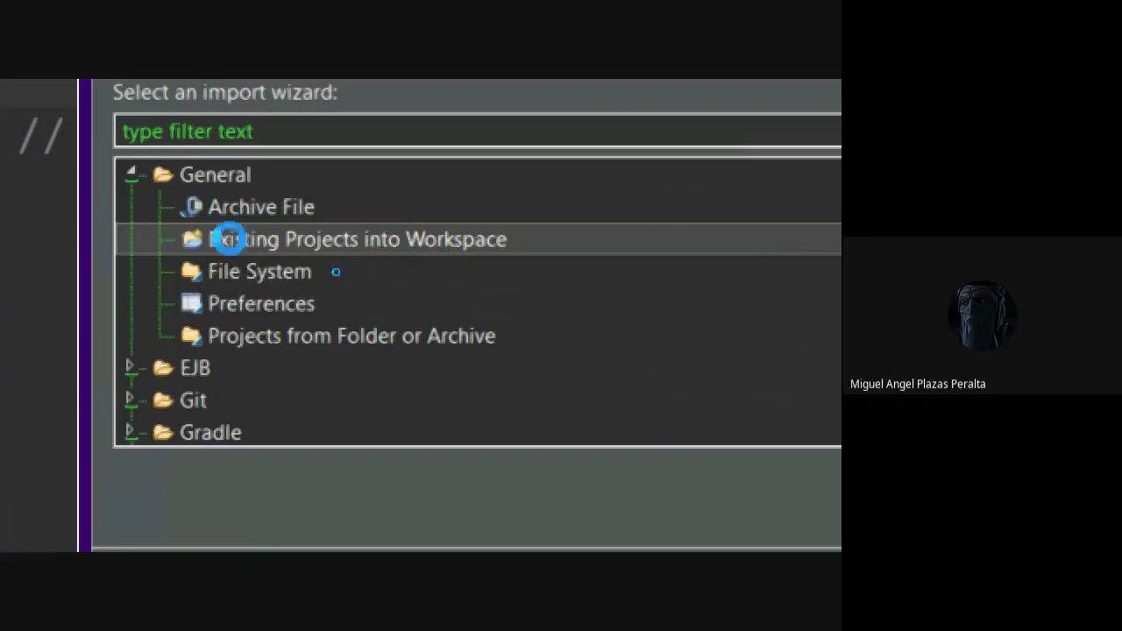
double_click(231, 238)
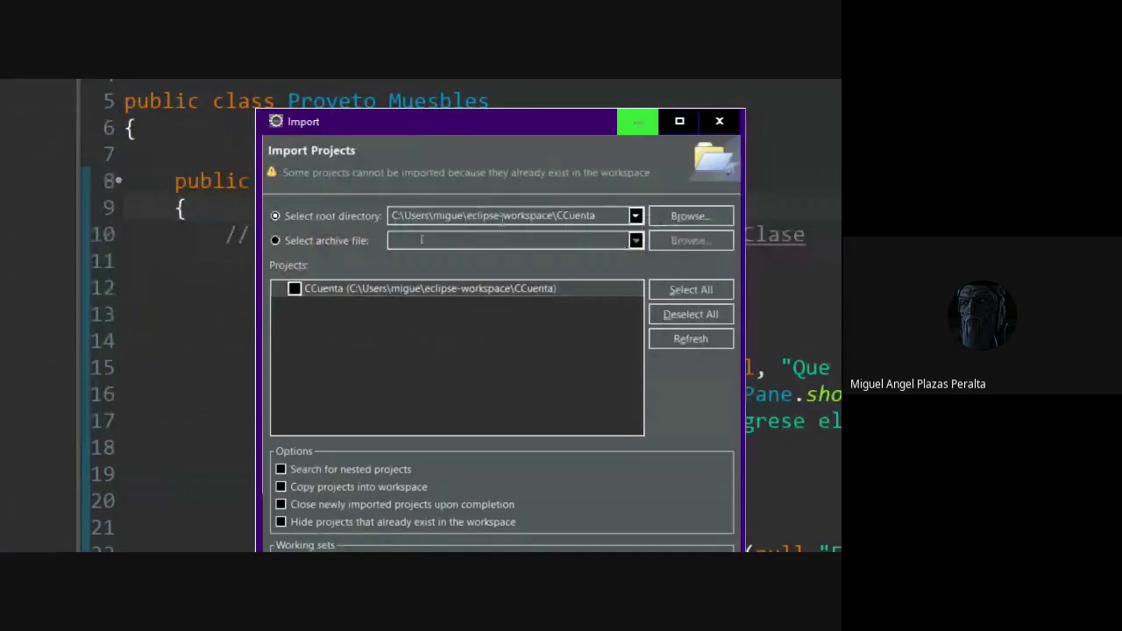
Set the import's root directory to the Calculadora_Ejemplo folder in eclipse-workspace.
double_click(468, 215)
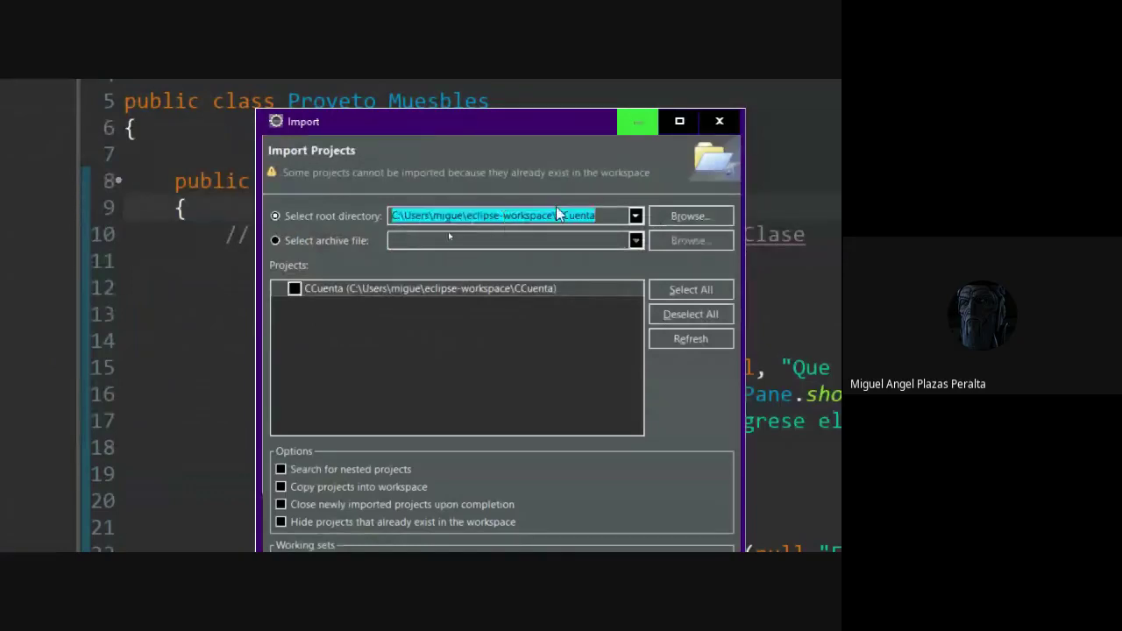
left_click(718, 215)
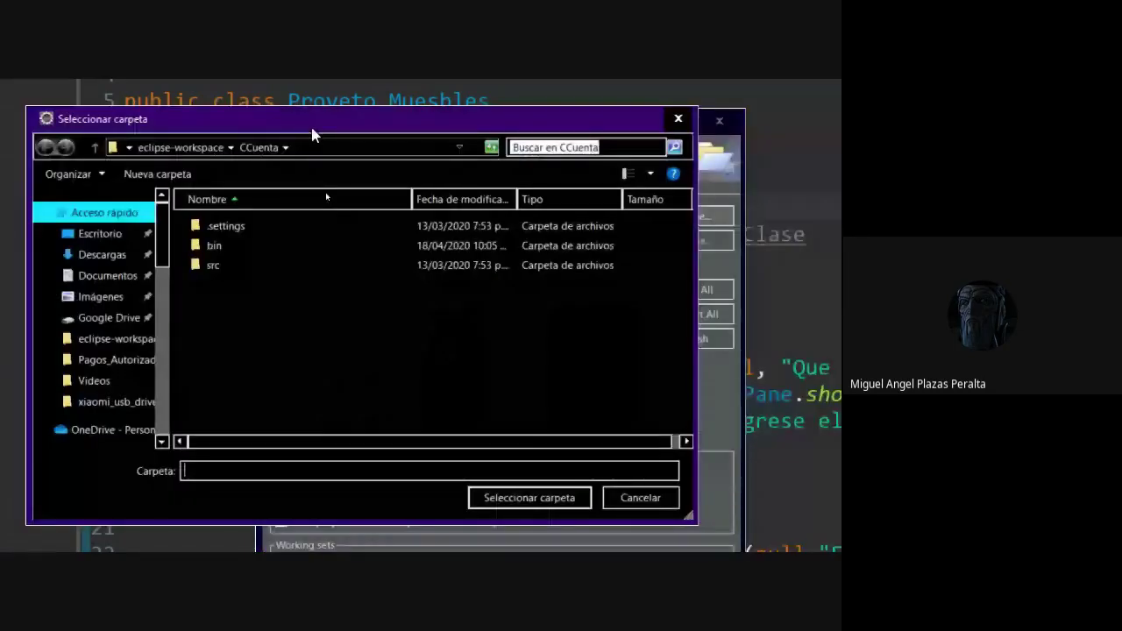
left_click(202, 140)
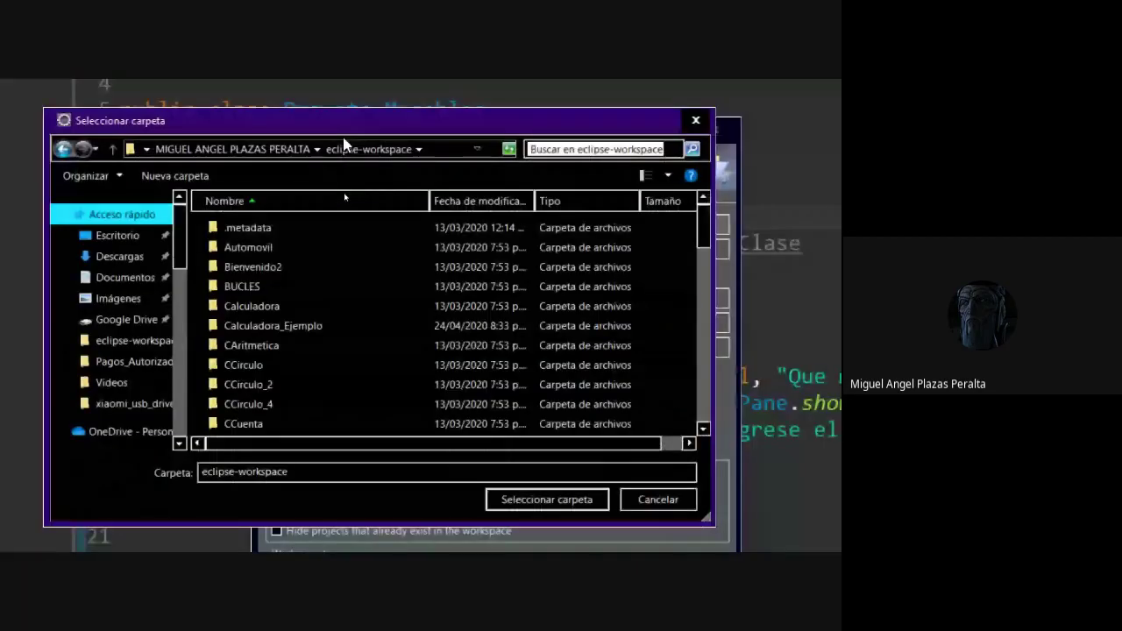
left_click(283, 306)
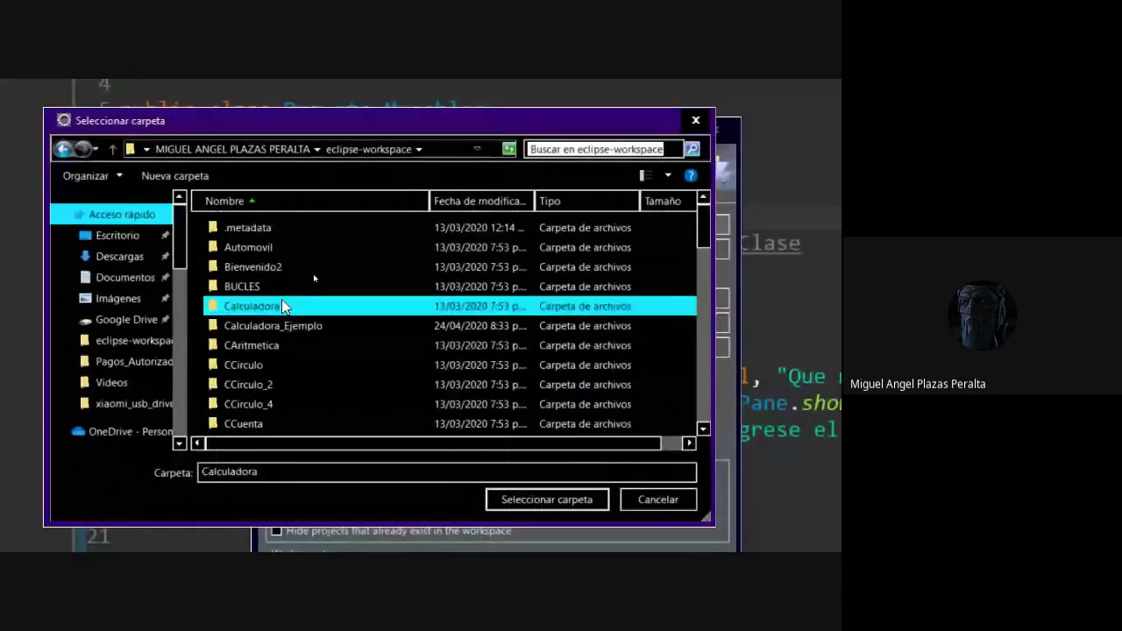
left_click(274, 328)
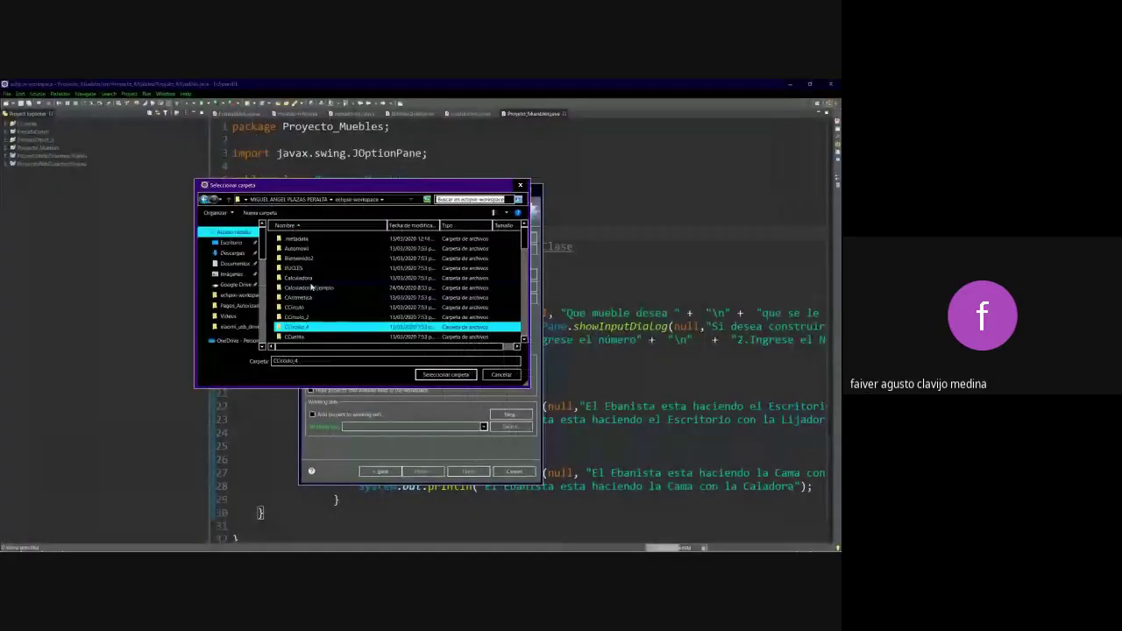
left_click(448, 374)
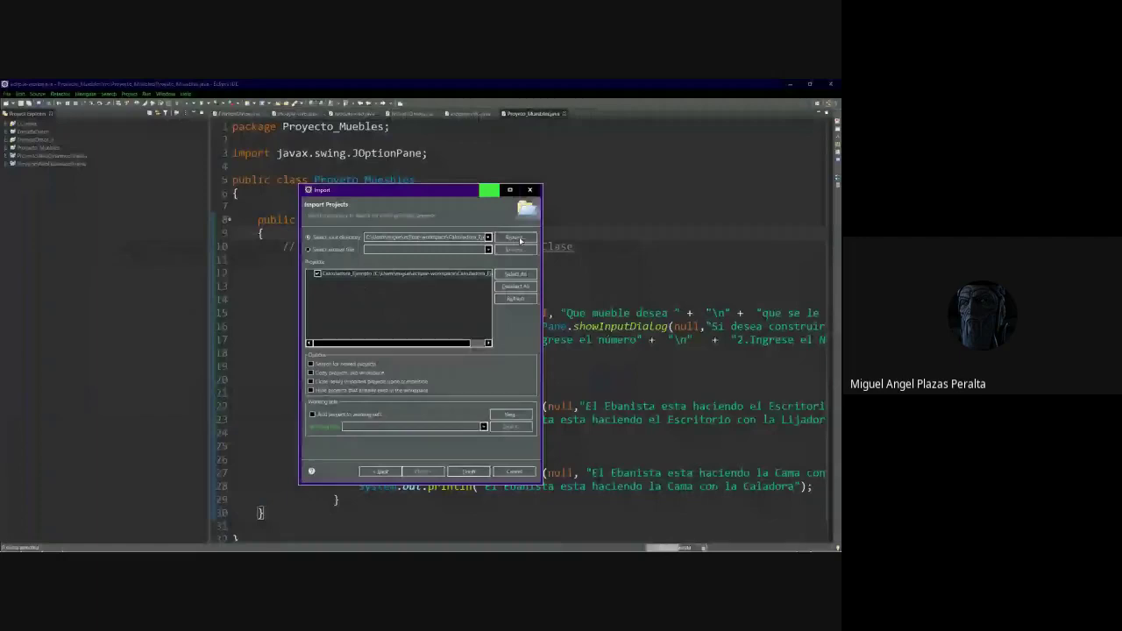
Browse for the root directory again, pick Calculadora_Ejemplo and check the full path of the listed project.
left_click(518, 238)
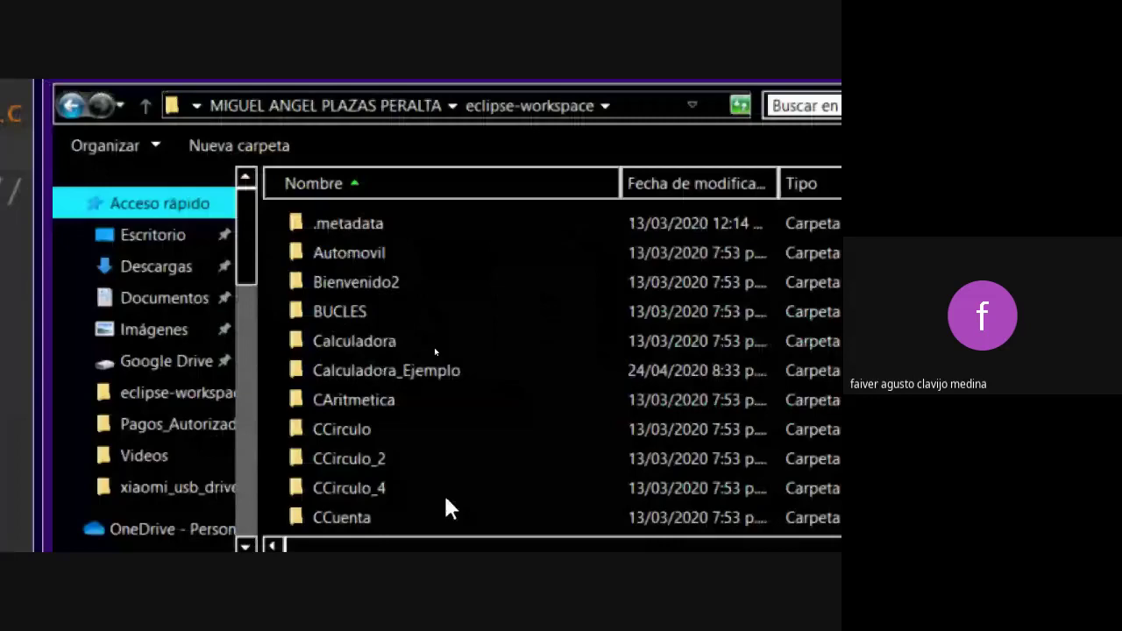
left_click(422, 375)
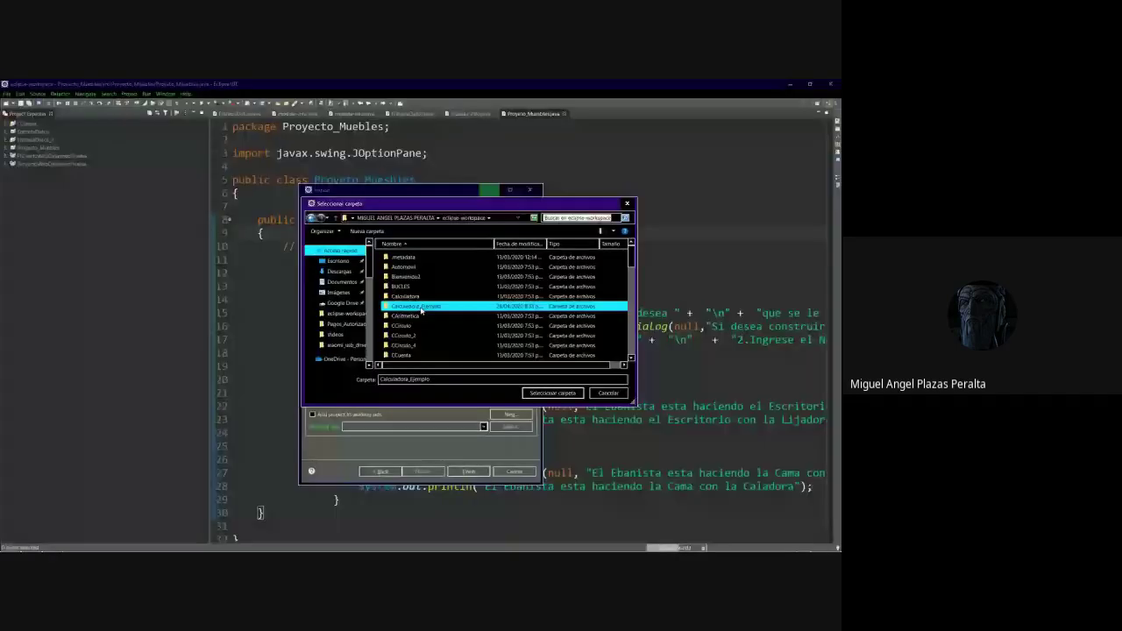
left_click(561, 393)
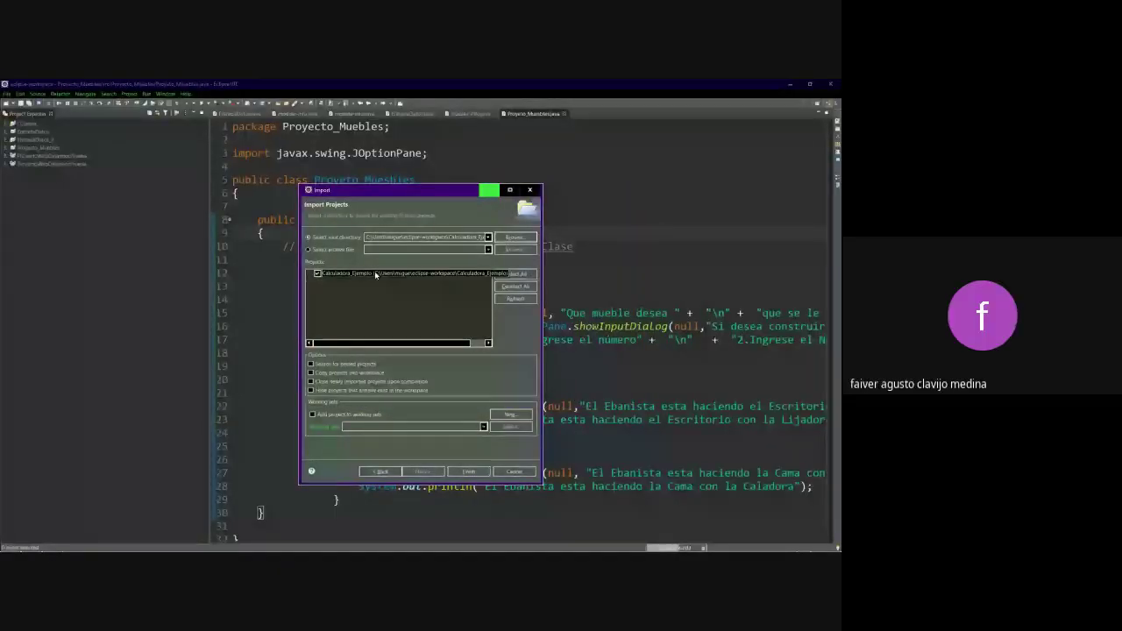
left_click_drag(430, 344, 445, 344)
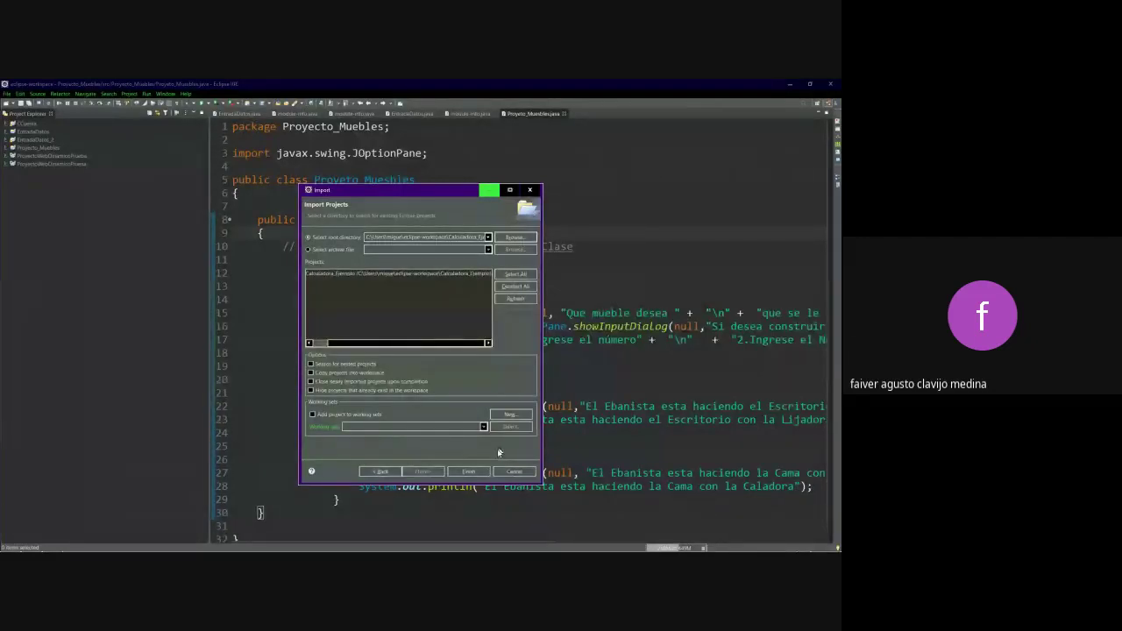
Select Calculadora_Ejemplo once more as the root directory, then cancel the import and minimize Eclipse.
left_click(507, 238)
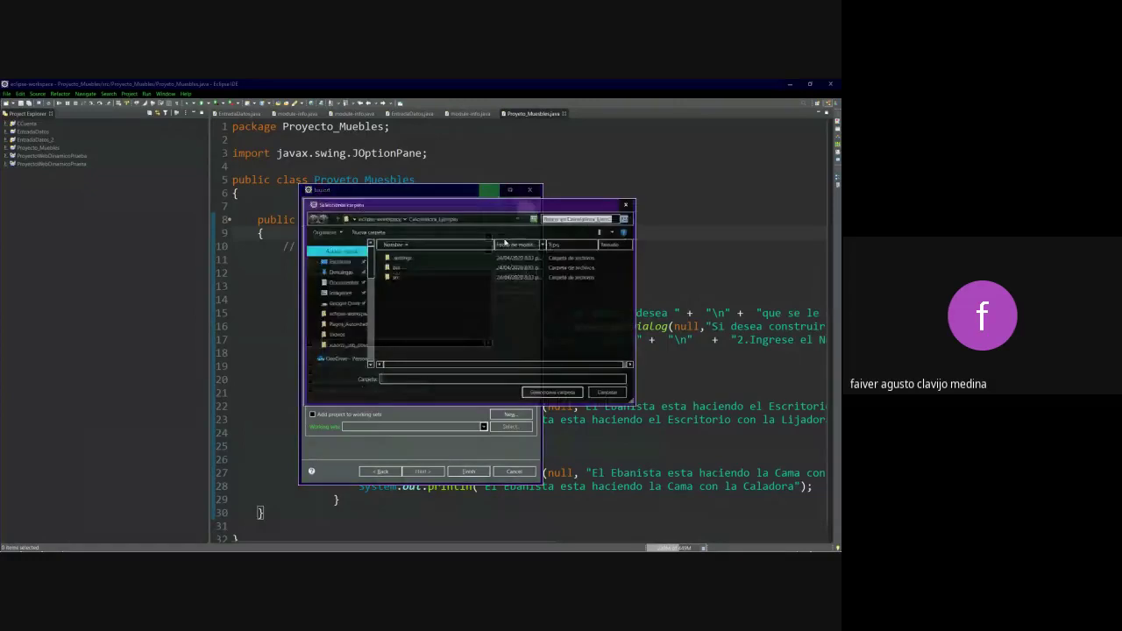
left_click(379, 218)
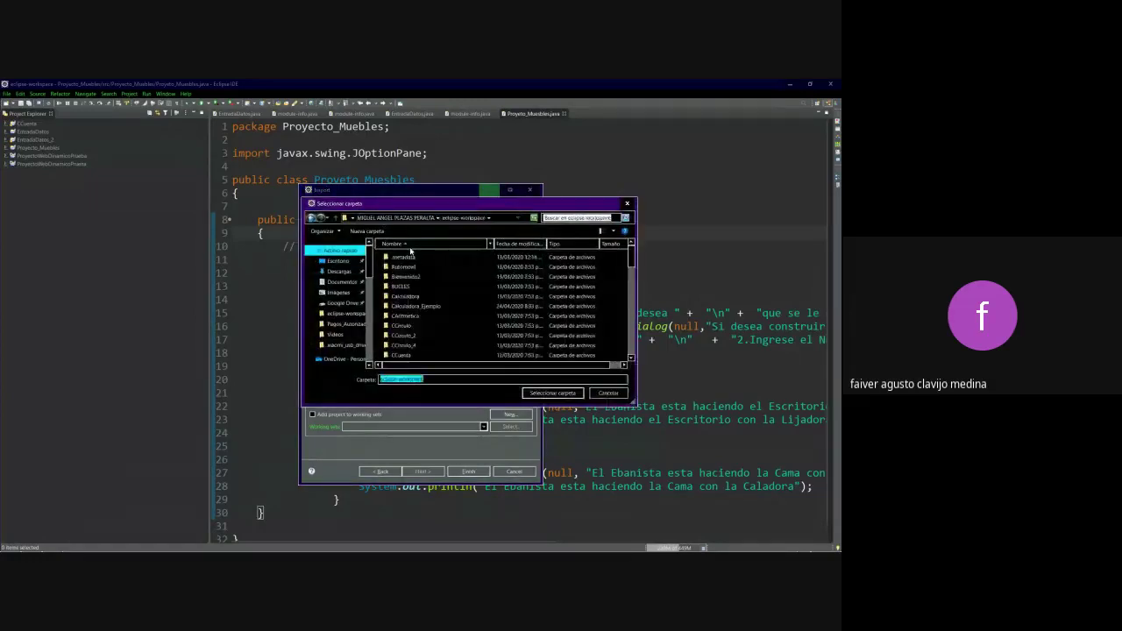
scroll(415, 308, "up", 1)
left_click(415, 306)
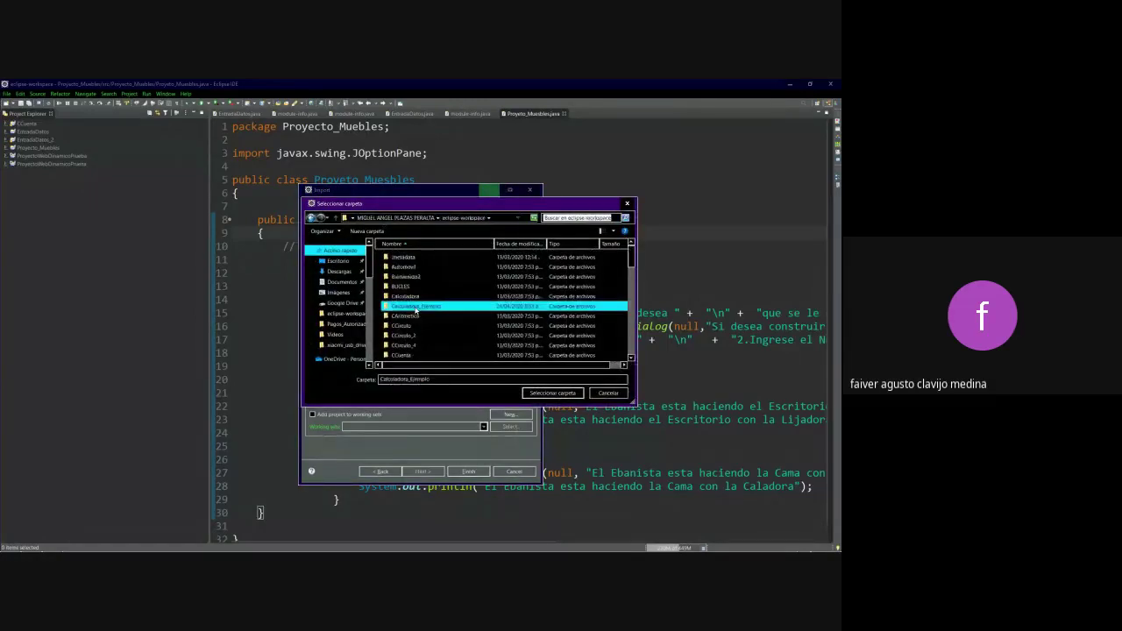
left_click(553, 393)
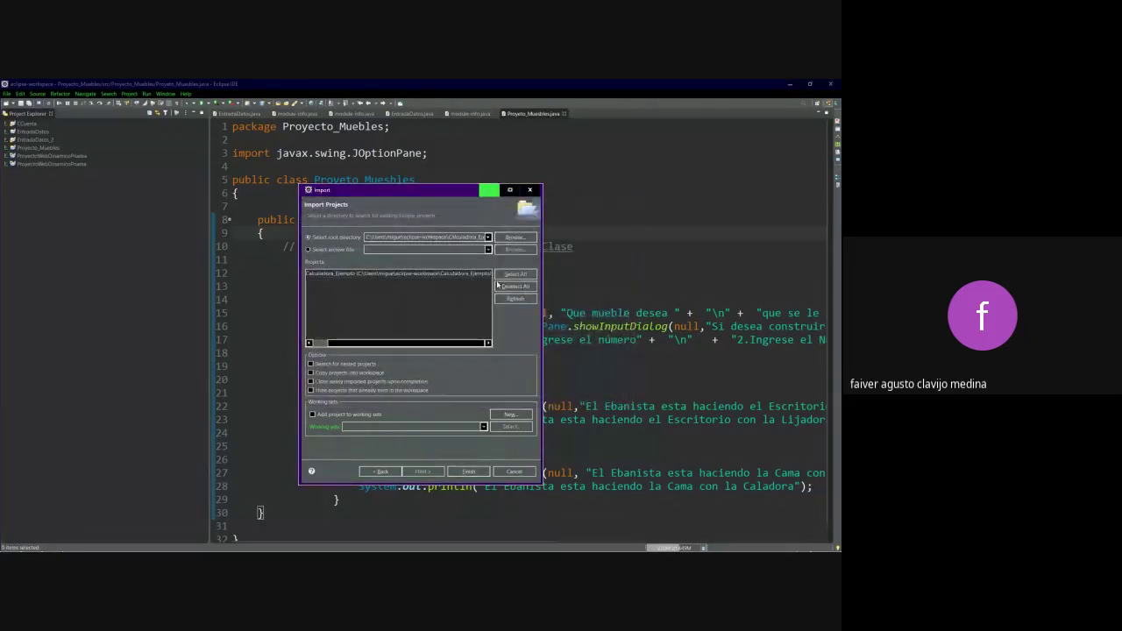
left_click(508, 472)
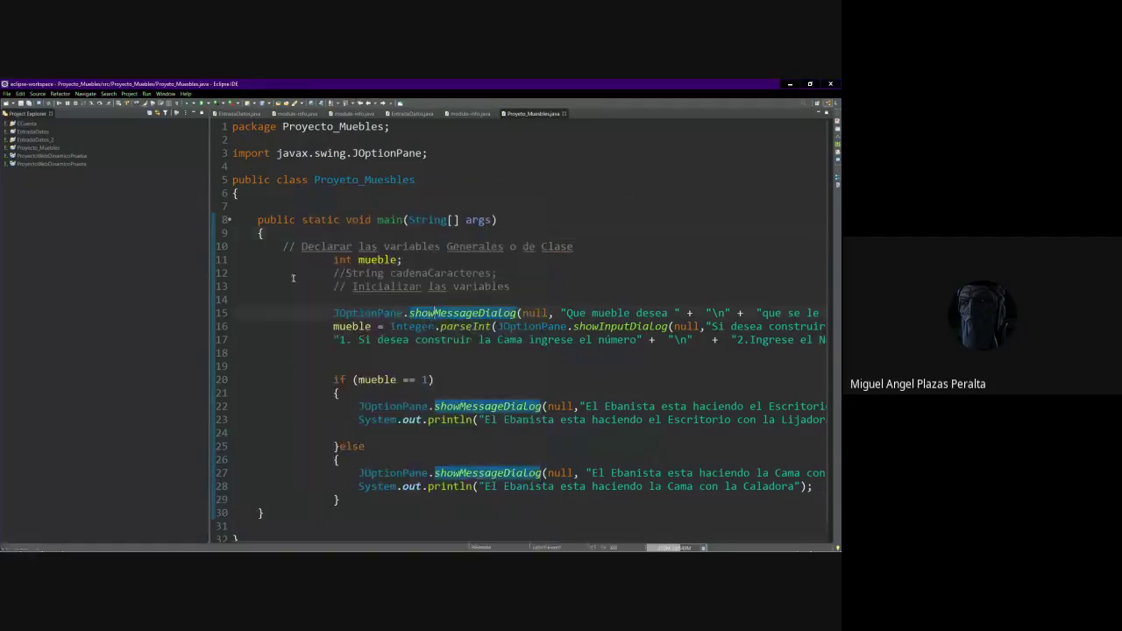
left_click(790, 83)
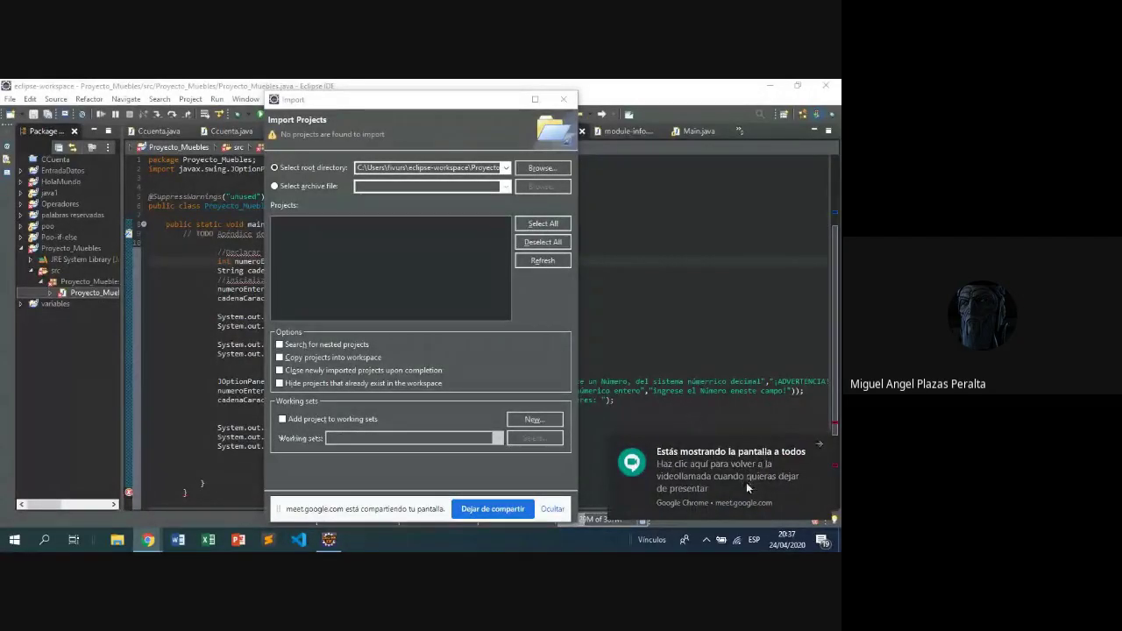
Dismiss the screen-sharing notification and set the import's root directory to the Proyecto-Ebanisteria folder in eclipse-workspace.
left_click(817, 449)
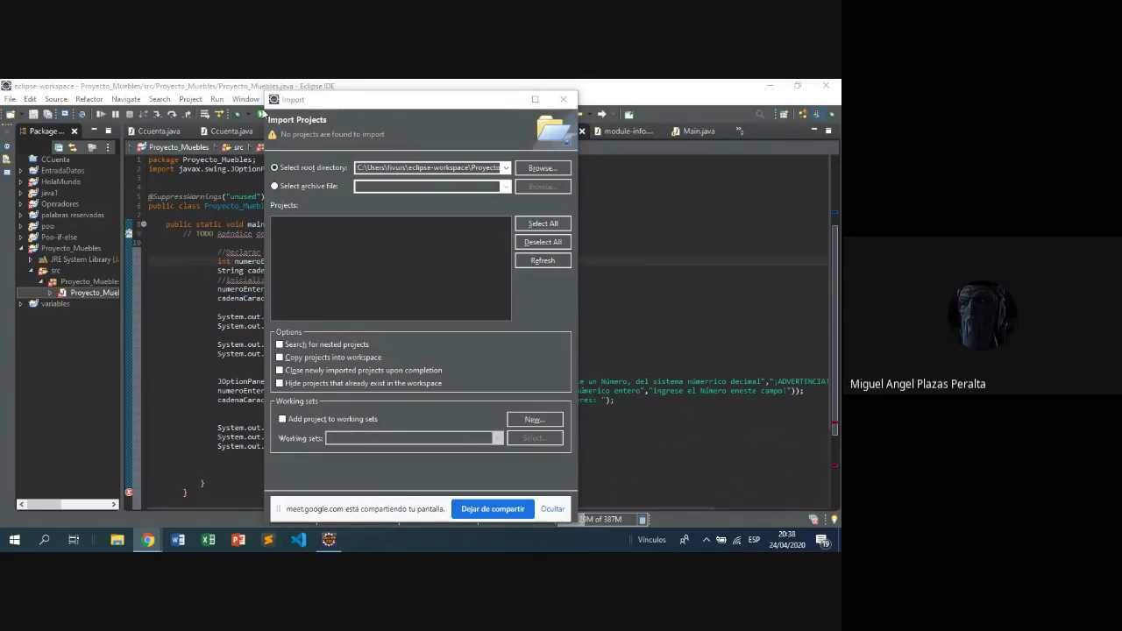
left_click(539, 167)
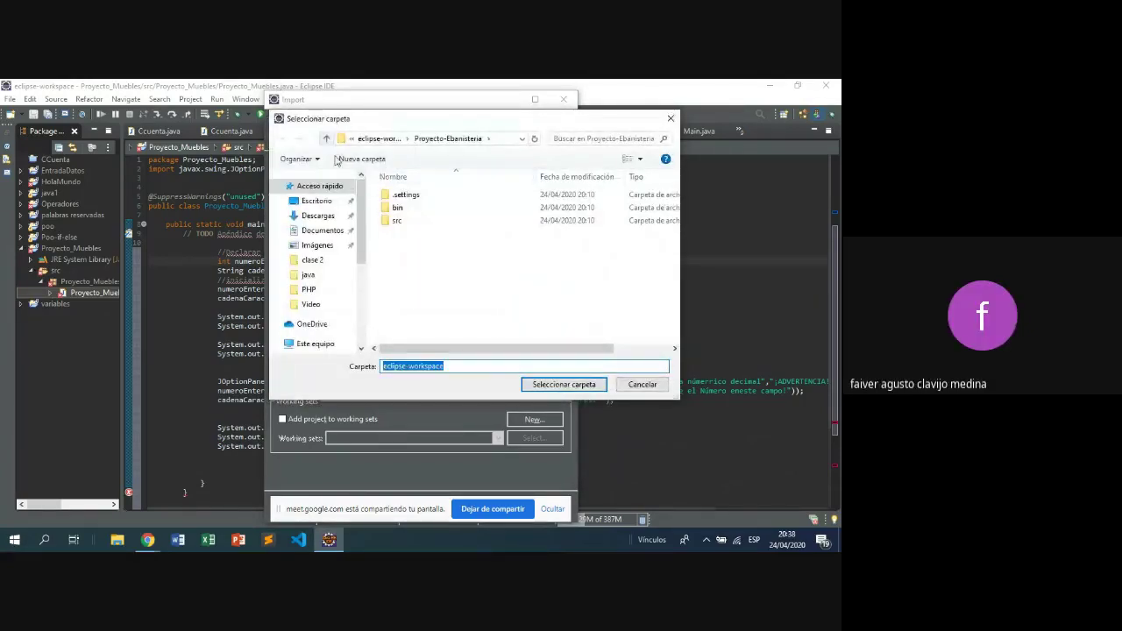
left_click(326, 138)
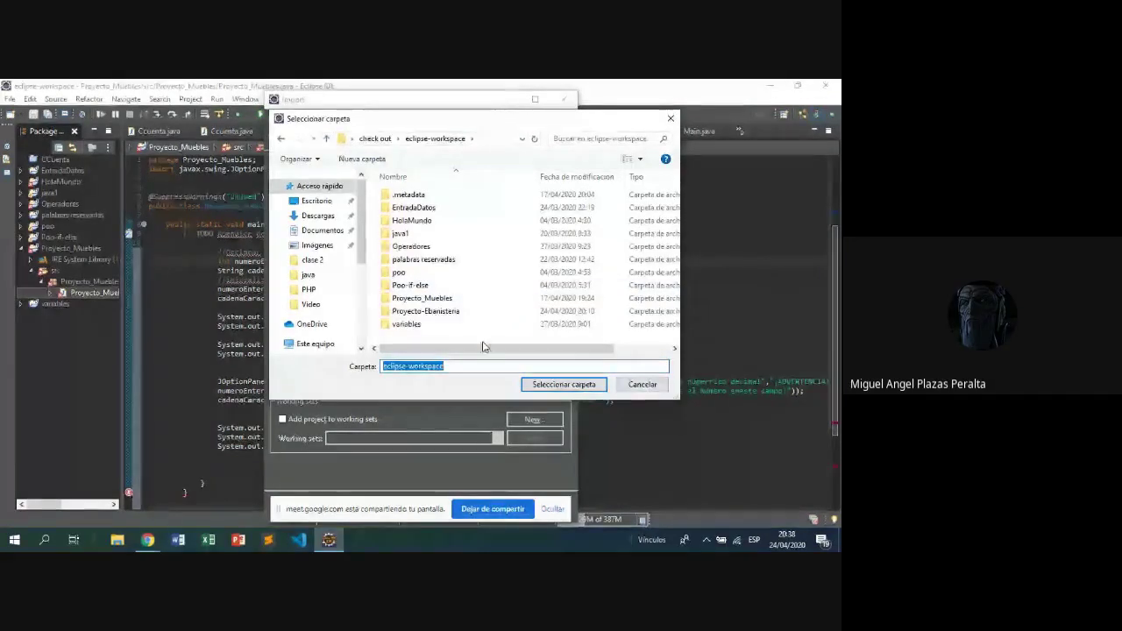
left_click(482, 311)
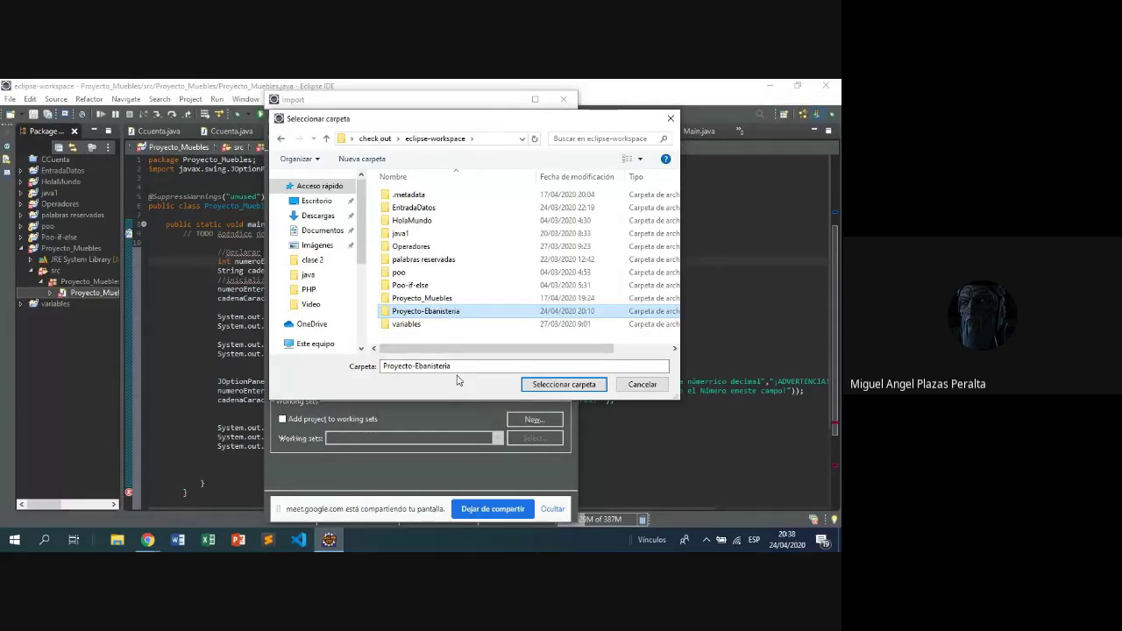
left_click(476, 313)
left_click(563, 384)
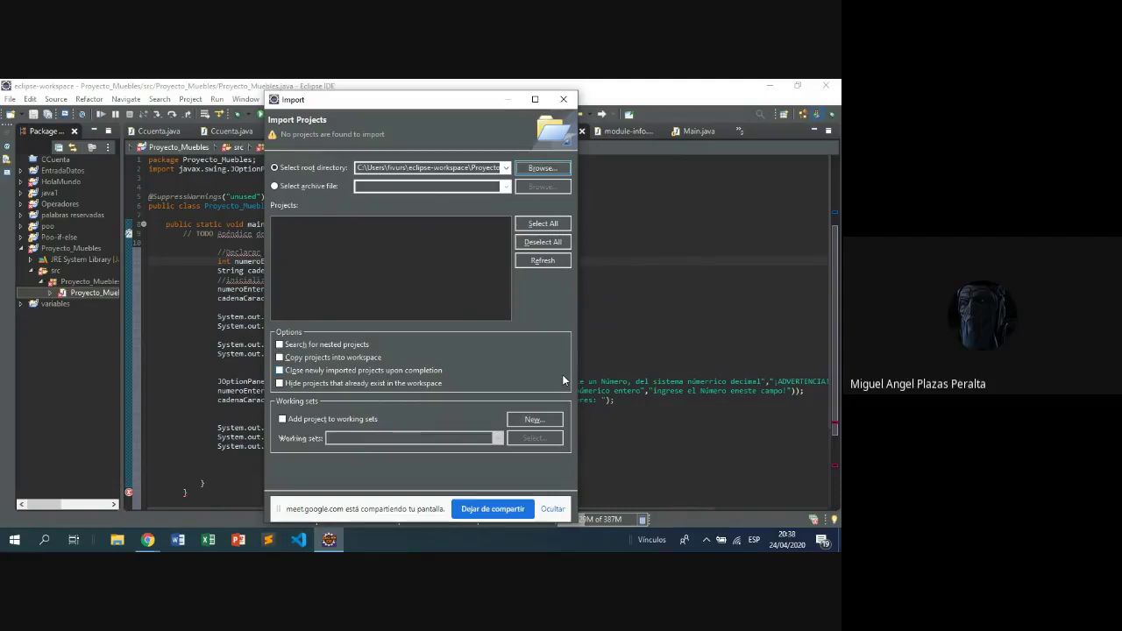
left_click(277, 184)
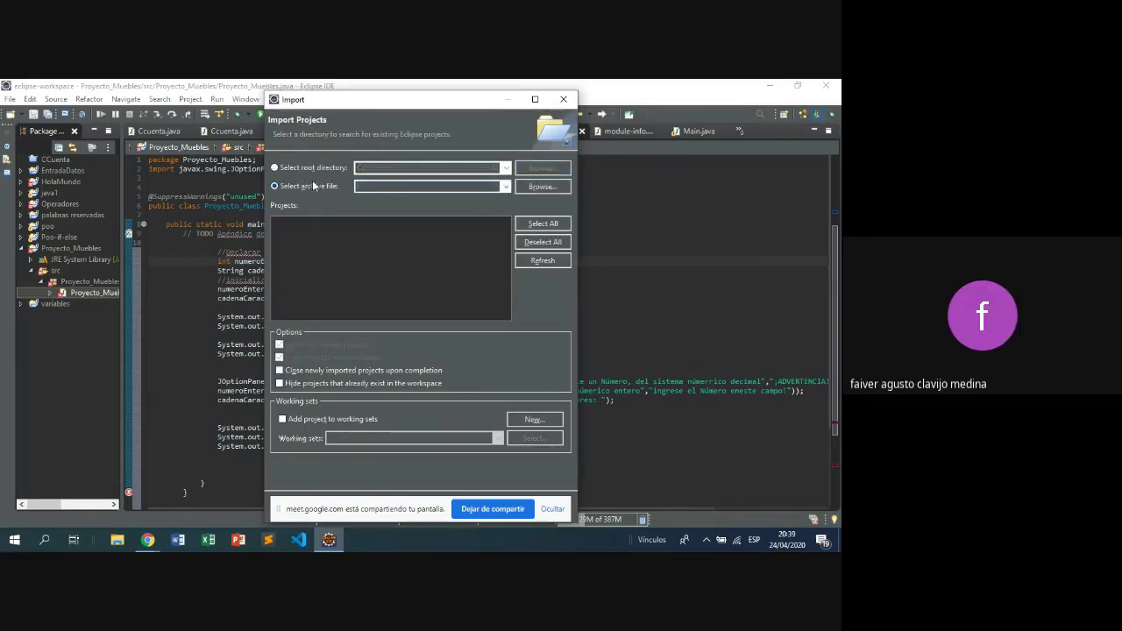
left_click(562, 187)
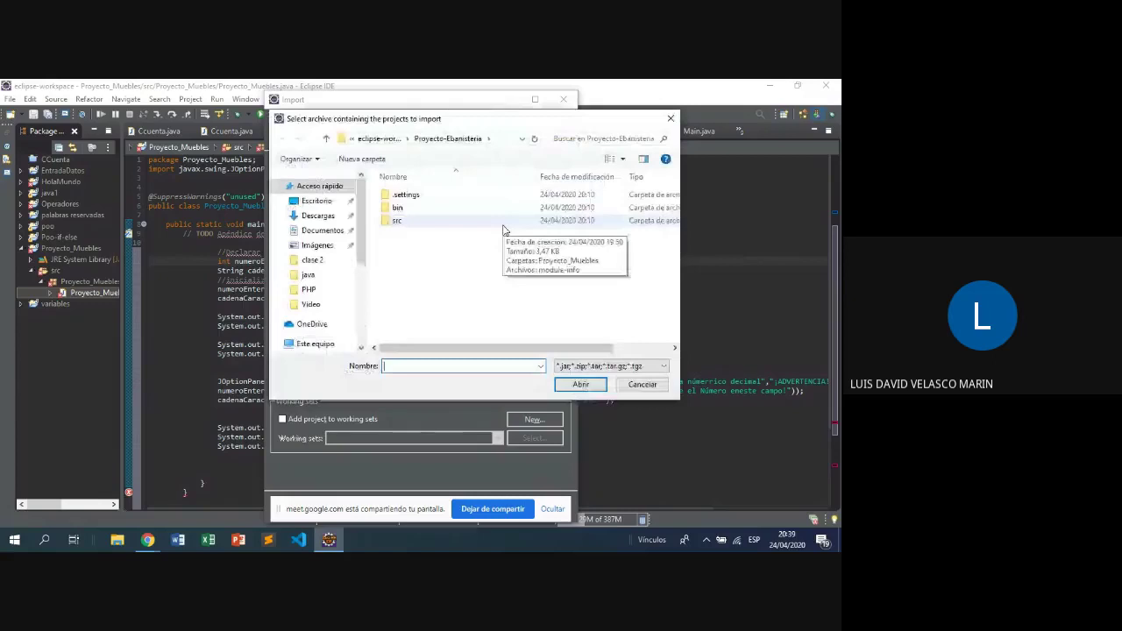
left_click(327, 139)
left_click(482, 310)
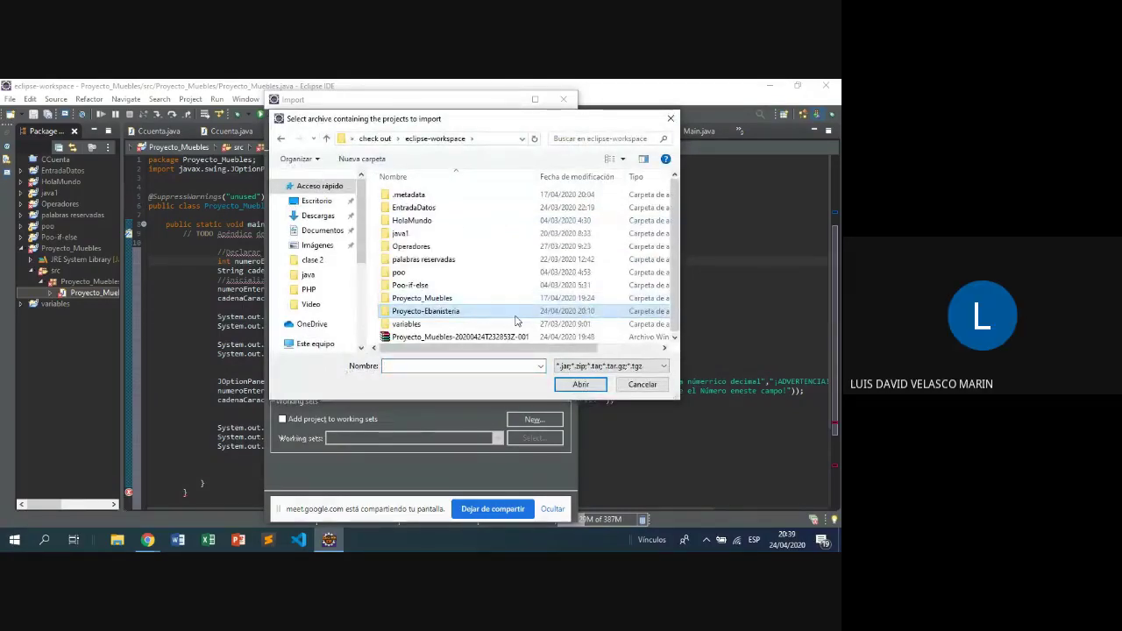
left_click(581, 385)
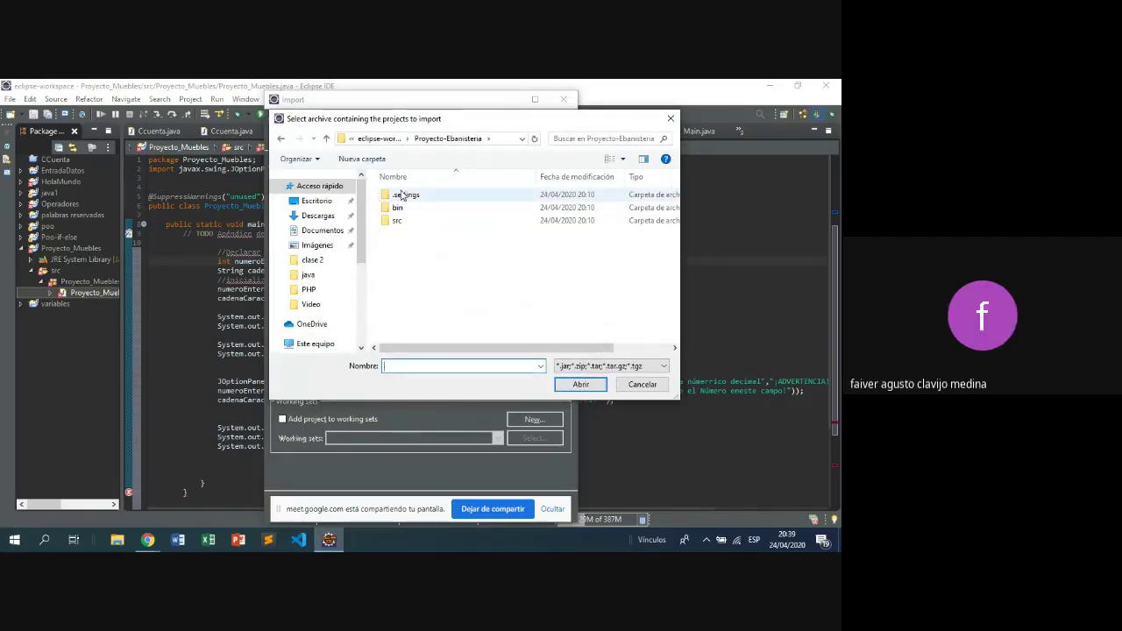
left_click(399, 208)
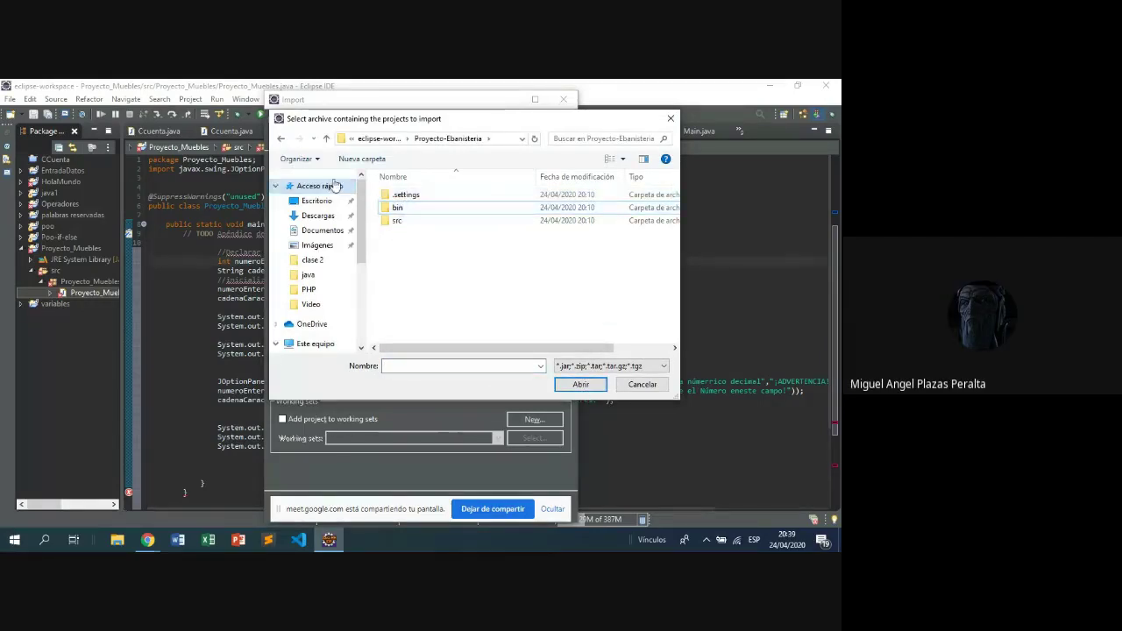
left_click(326, 138)
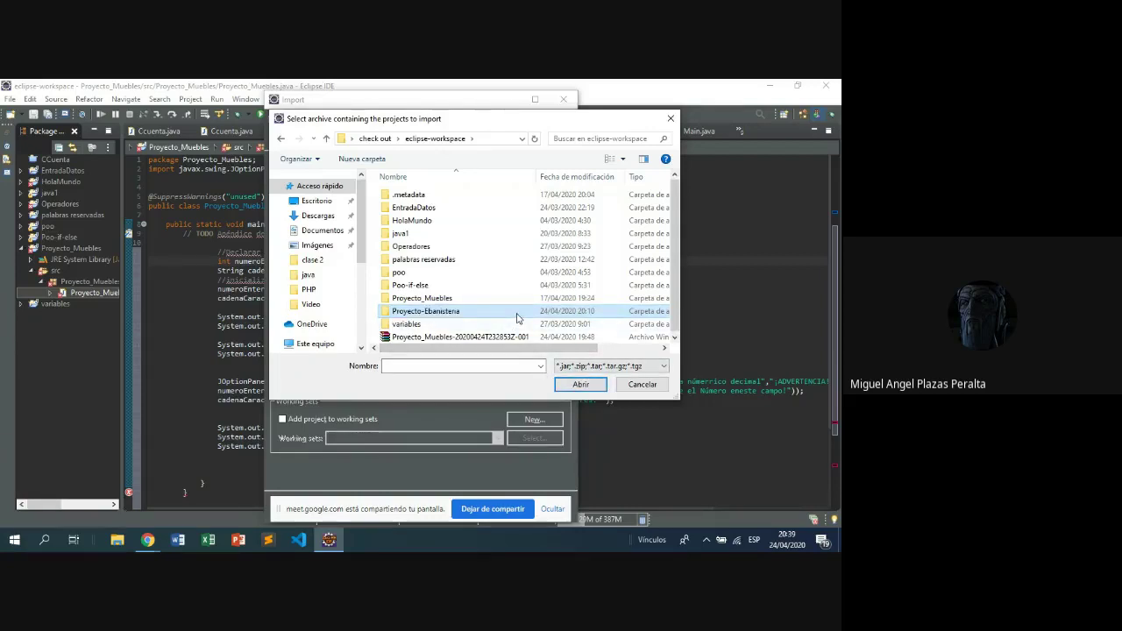
left_click(517, 318)
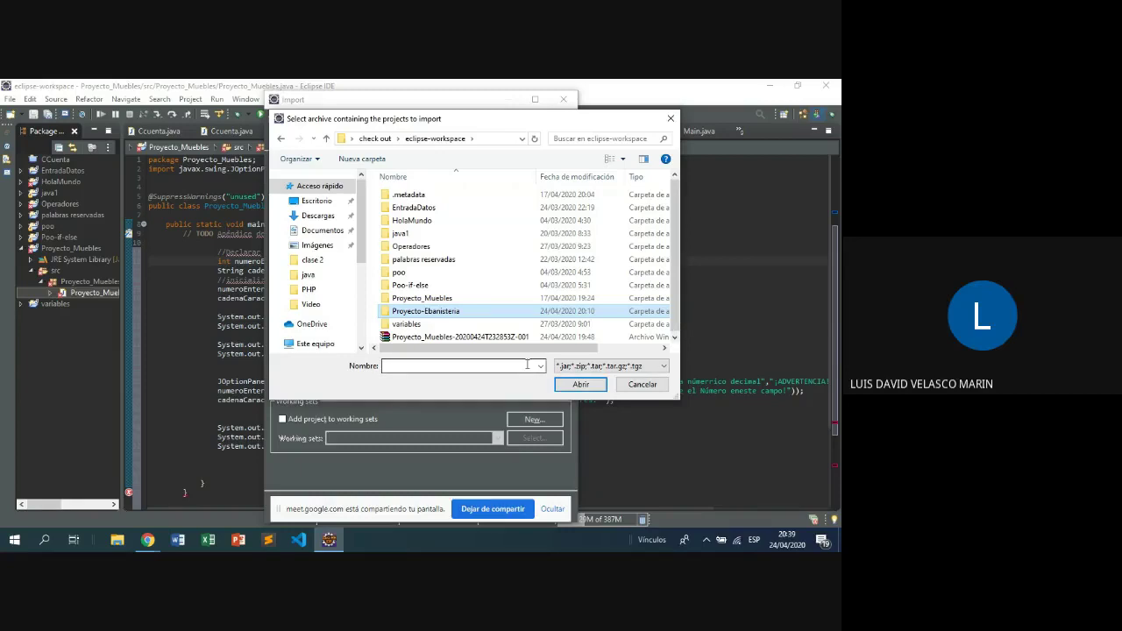
left_click(630, 388)
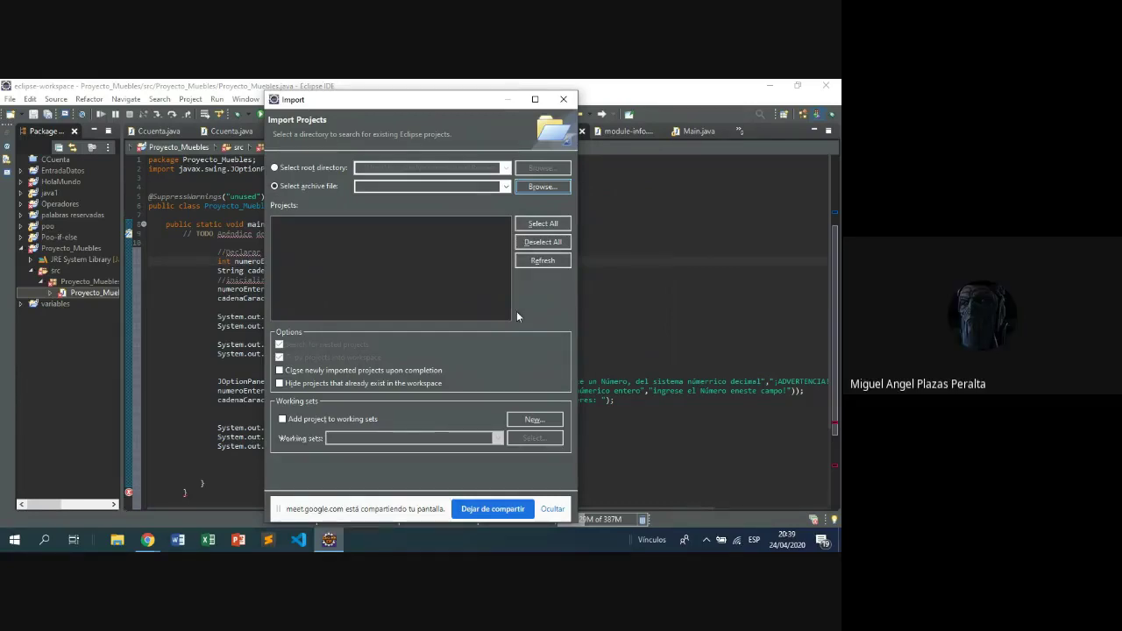
Return to importing from a root directory and choose the Proyecto-Ebanisteria folder in eclipse-workspace again.
left_click(275, 168)
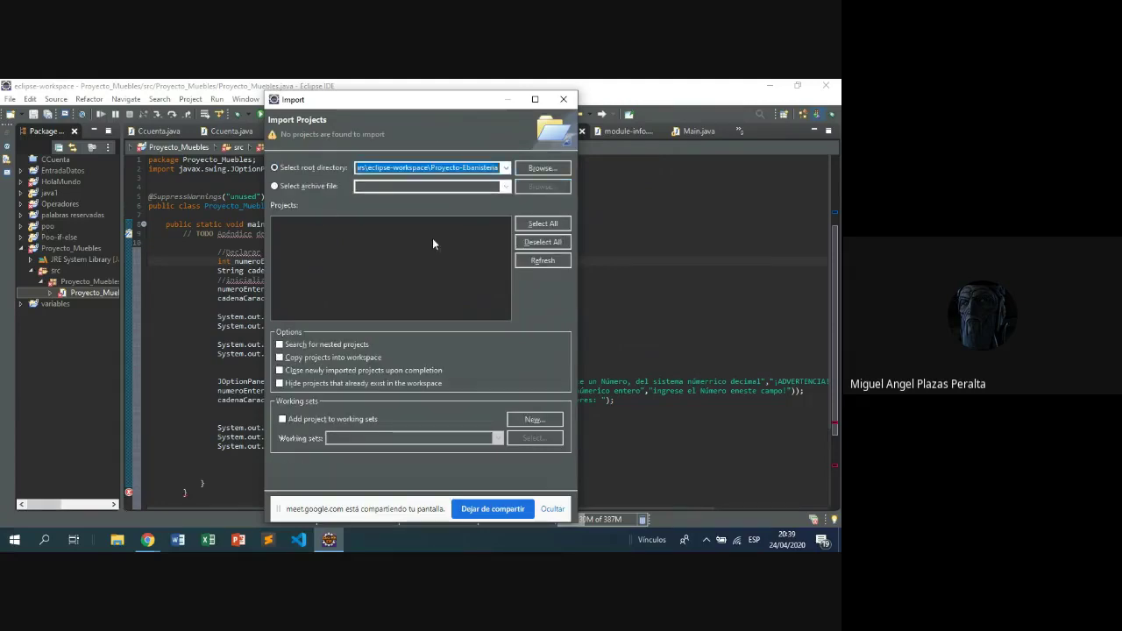
left_click(543, 168)
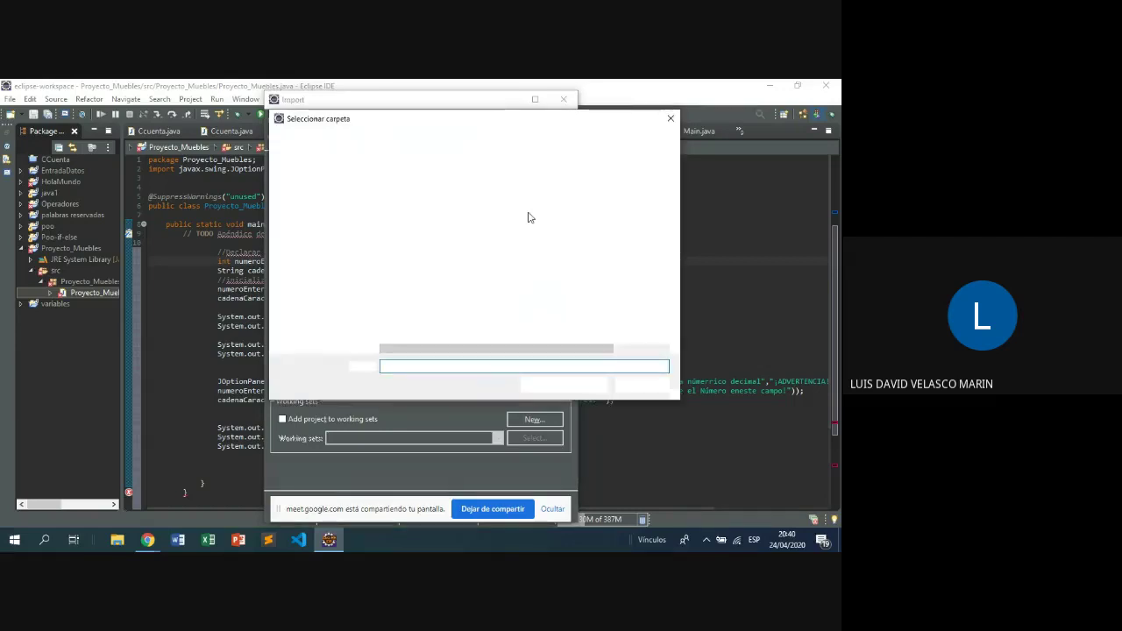
left_click(326, 138)
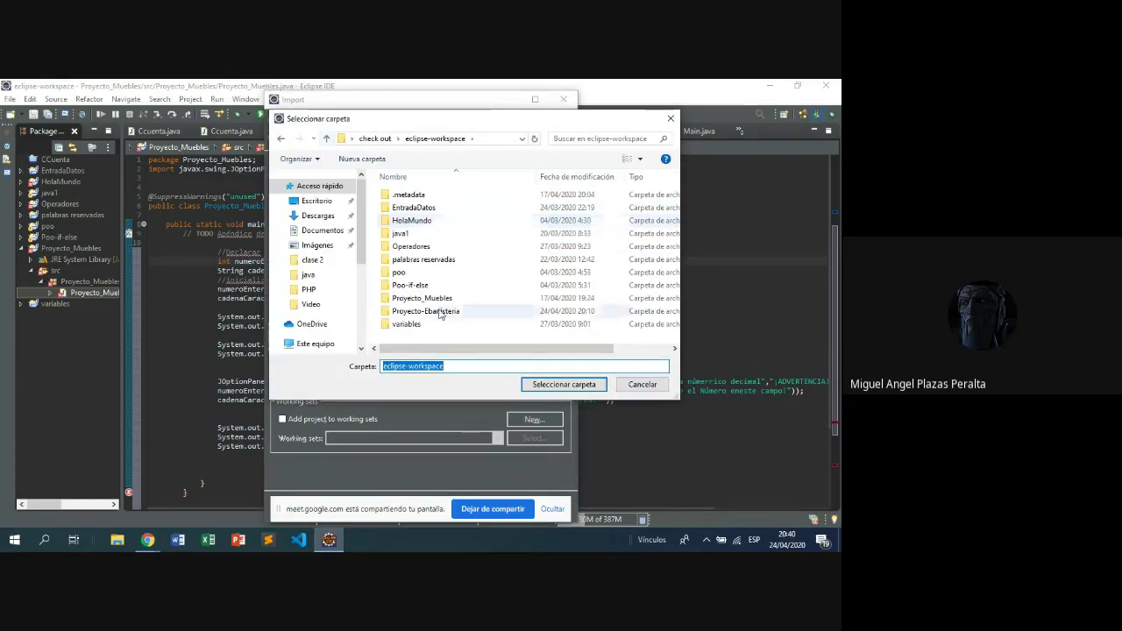
left_click(440, 313)
left_click(526, 383)
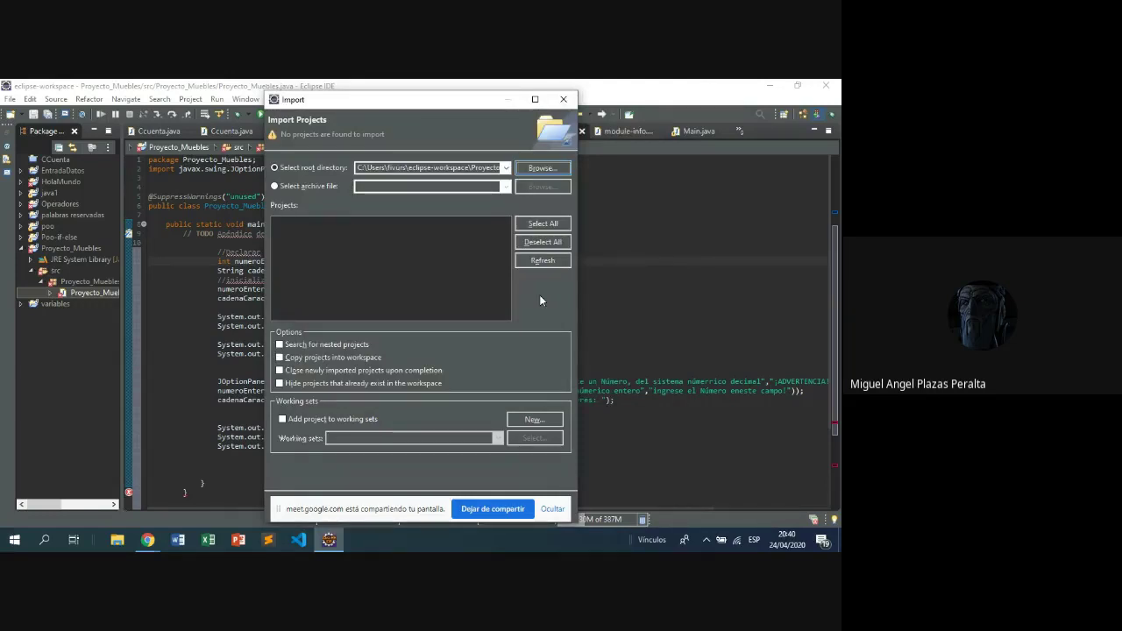
Try selecting all projects and refreshing the project list, then close the Import wizard without importing.
left_click(543, 224)
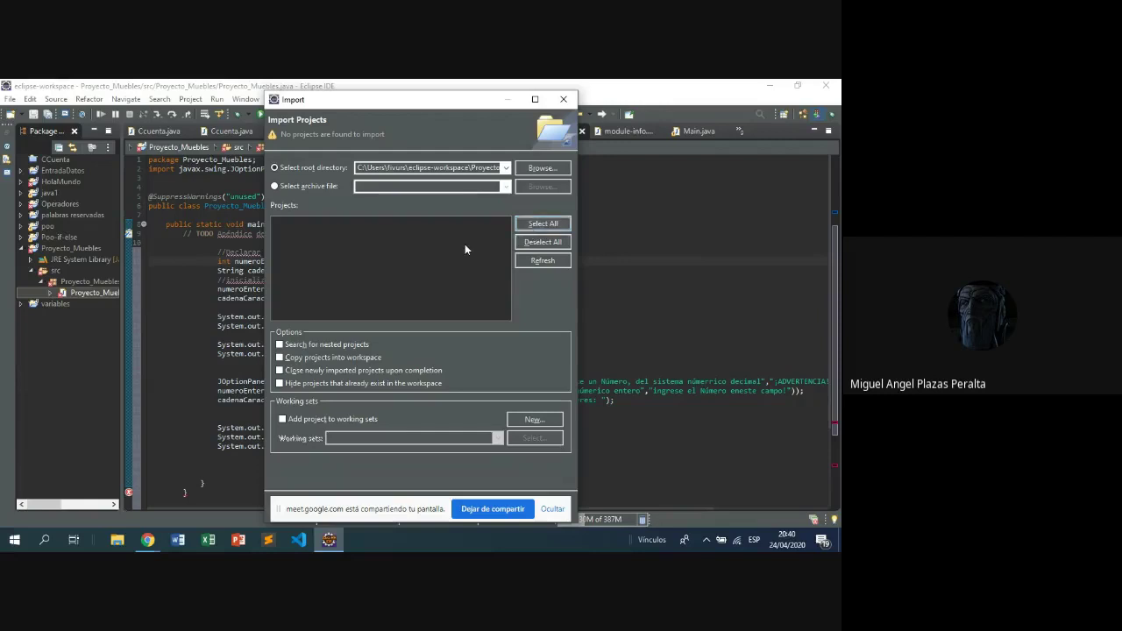
left_click(538, 263)
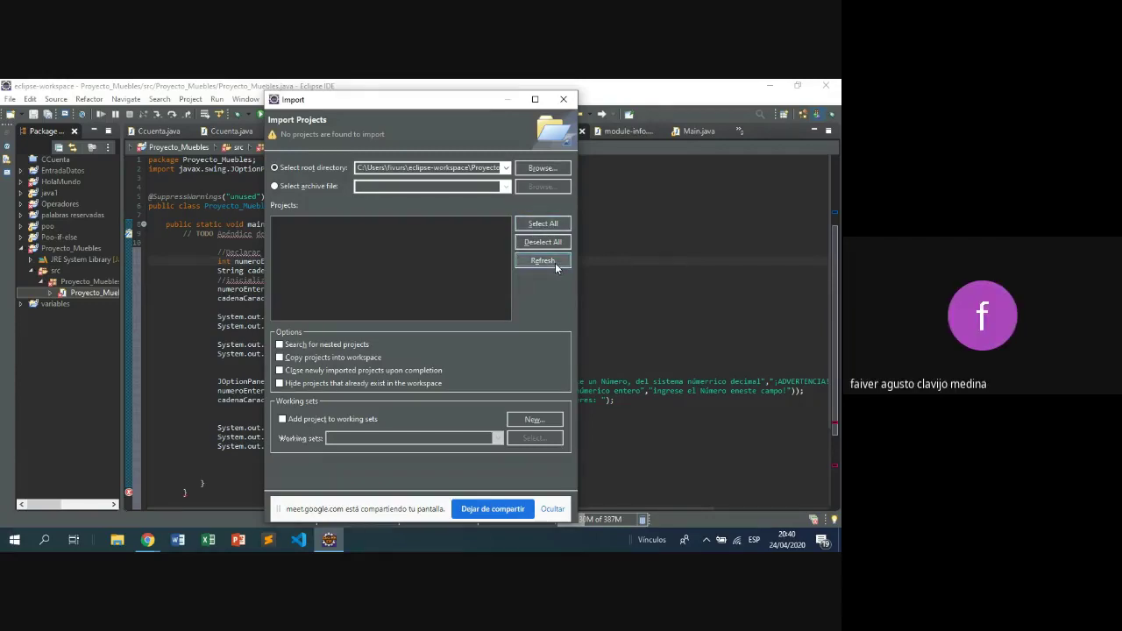
left_click(554, 265)
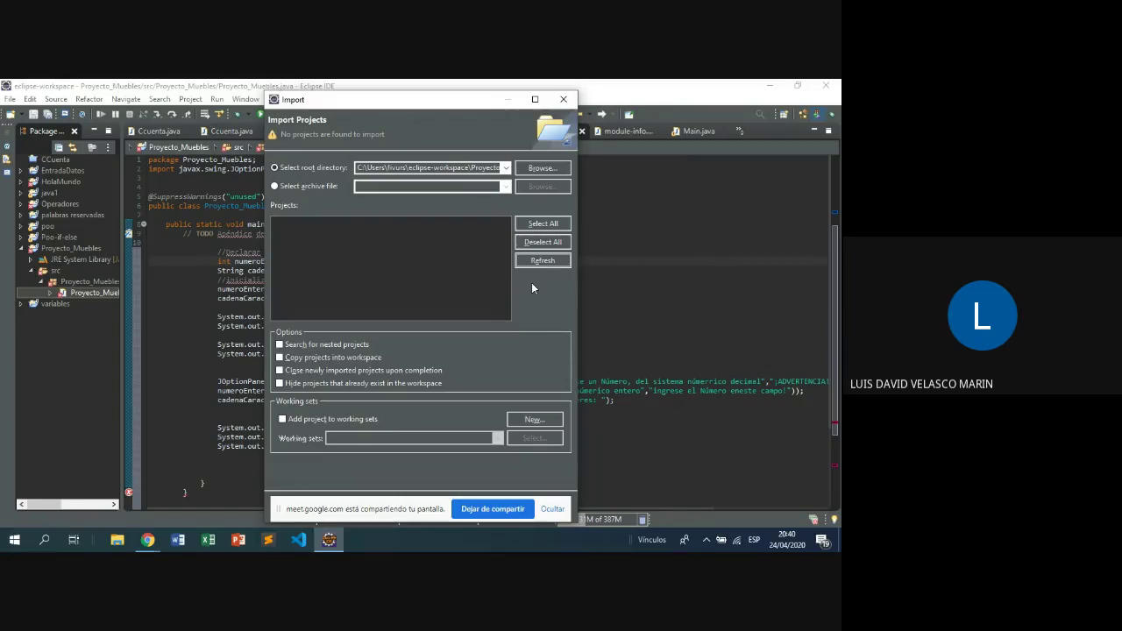
left_click(280, 359)
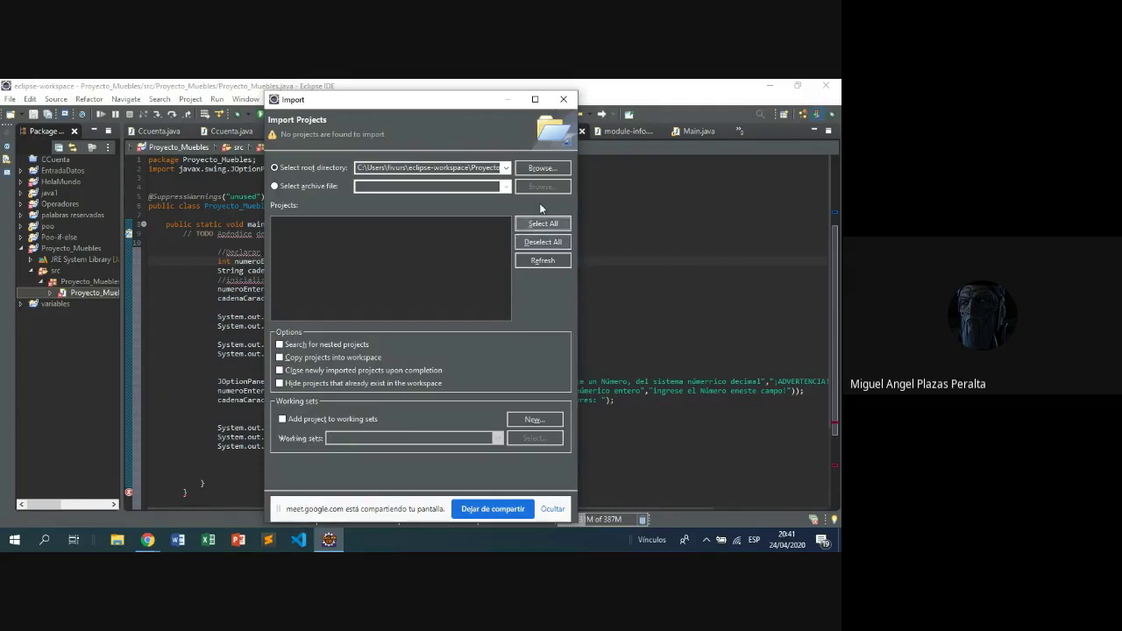
left_click(566, 100)
Switch to File Explorer and open the eclipse-workspace folder inside the user's profile folder on drive C.
key("super+d")
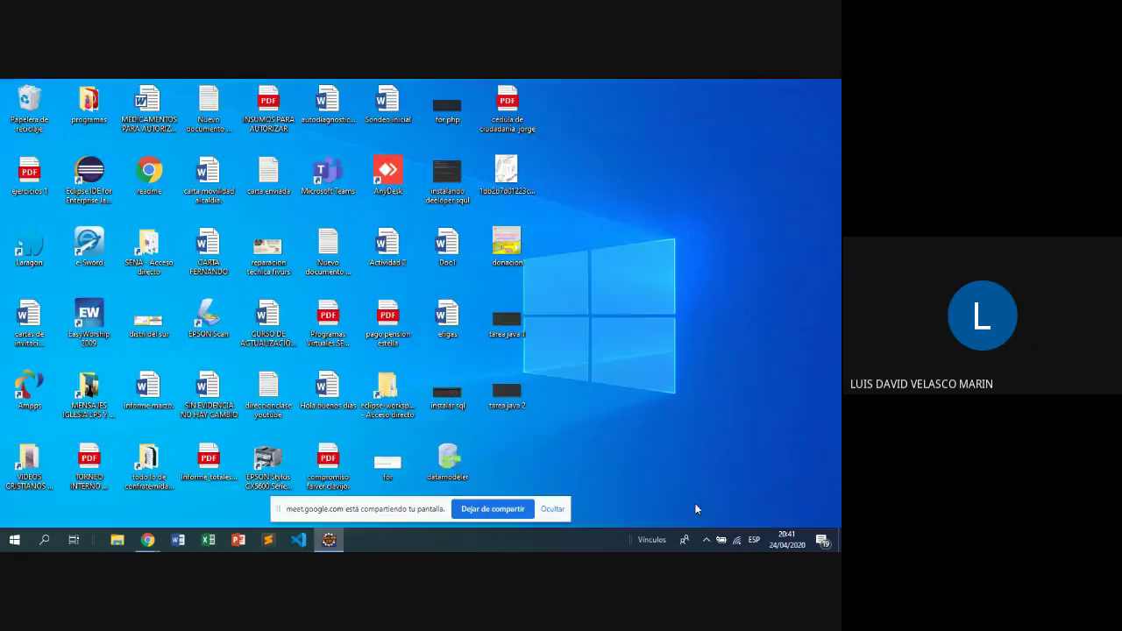
left_click(117, 539)
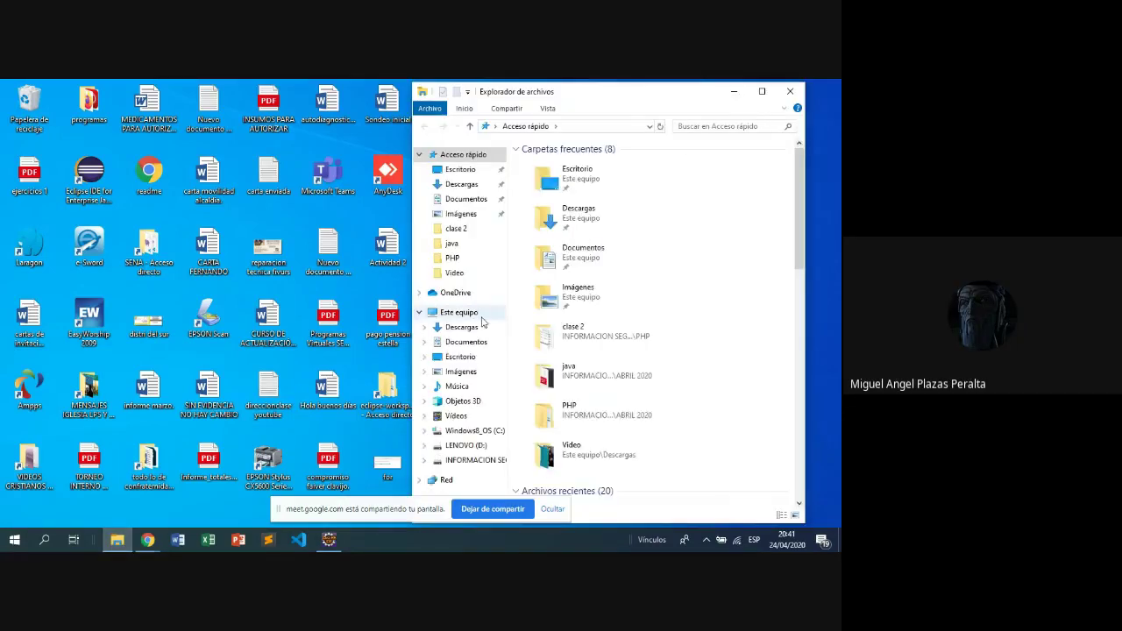
left_click(481, 318)
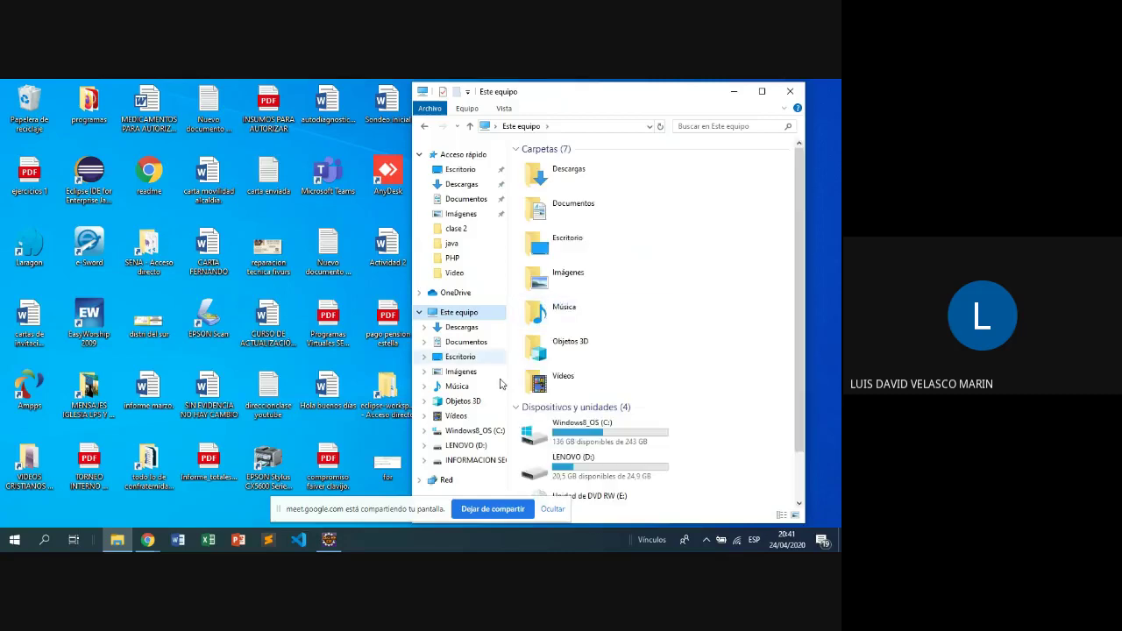
double_click(566, 429)
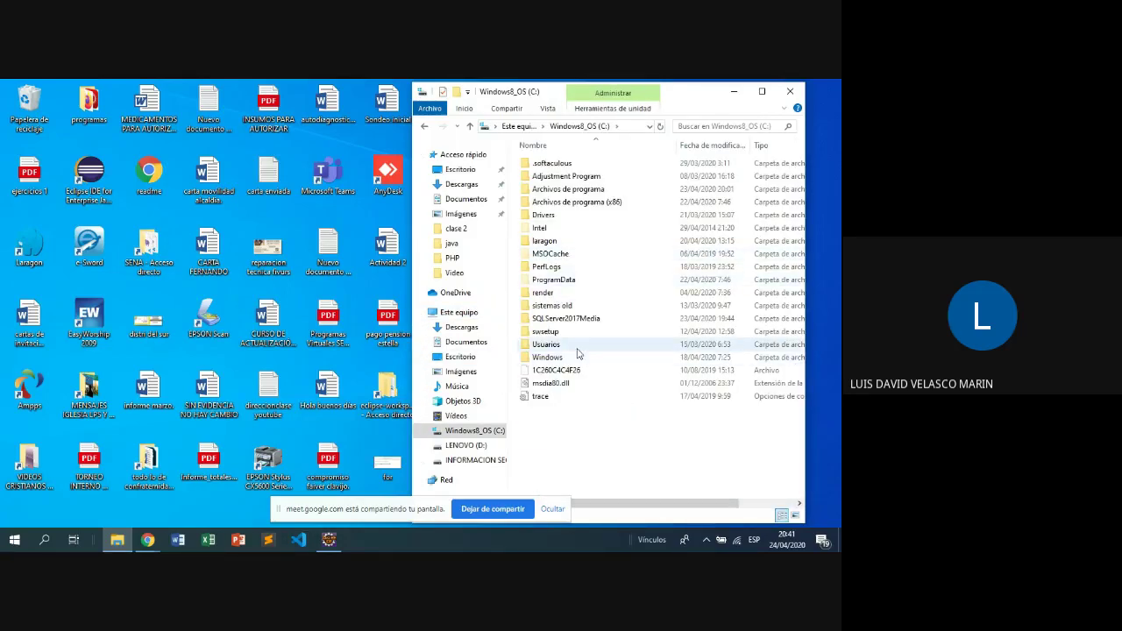
left_click(577, 347)
double_click(576, 349)
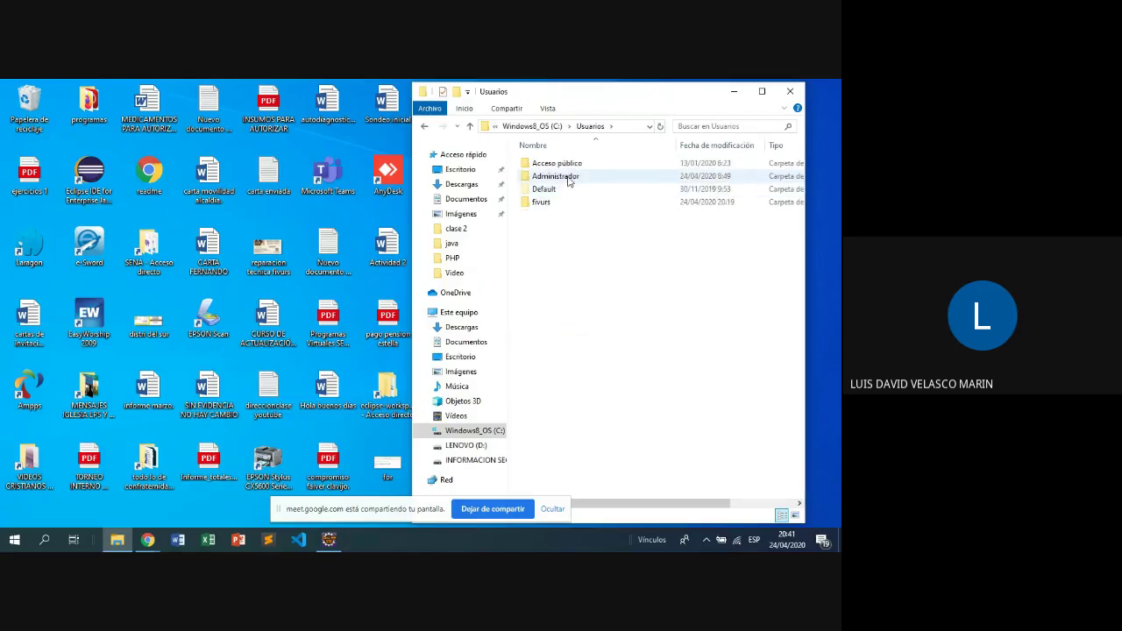
double_click(556, 203)
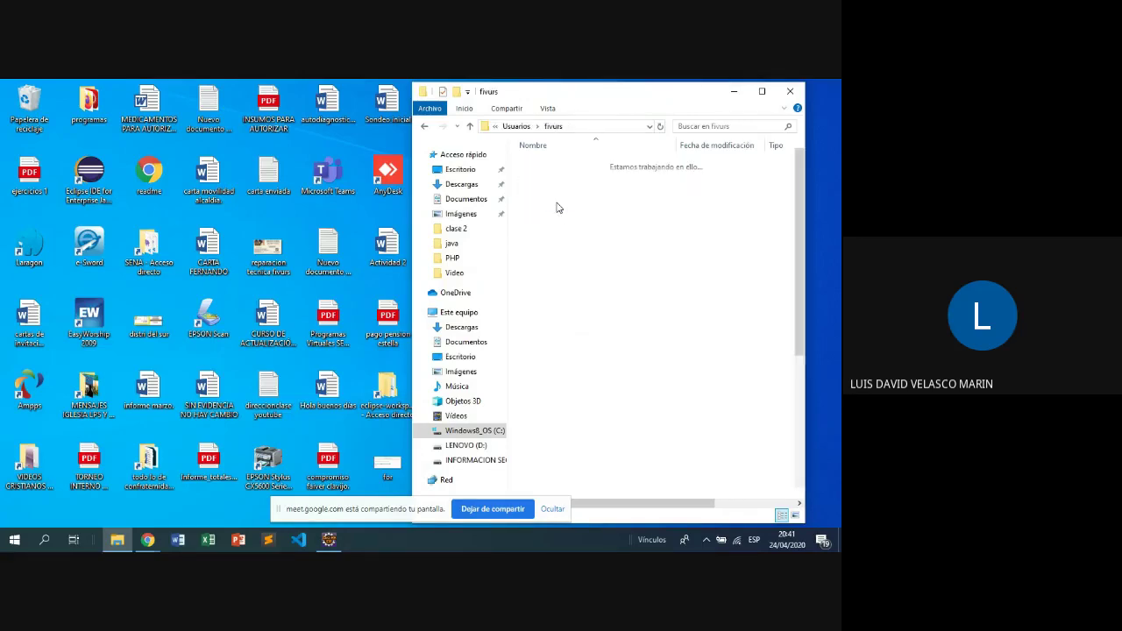
scroll(614, 368, "down", 5)
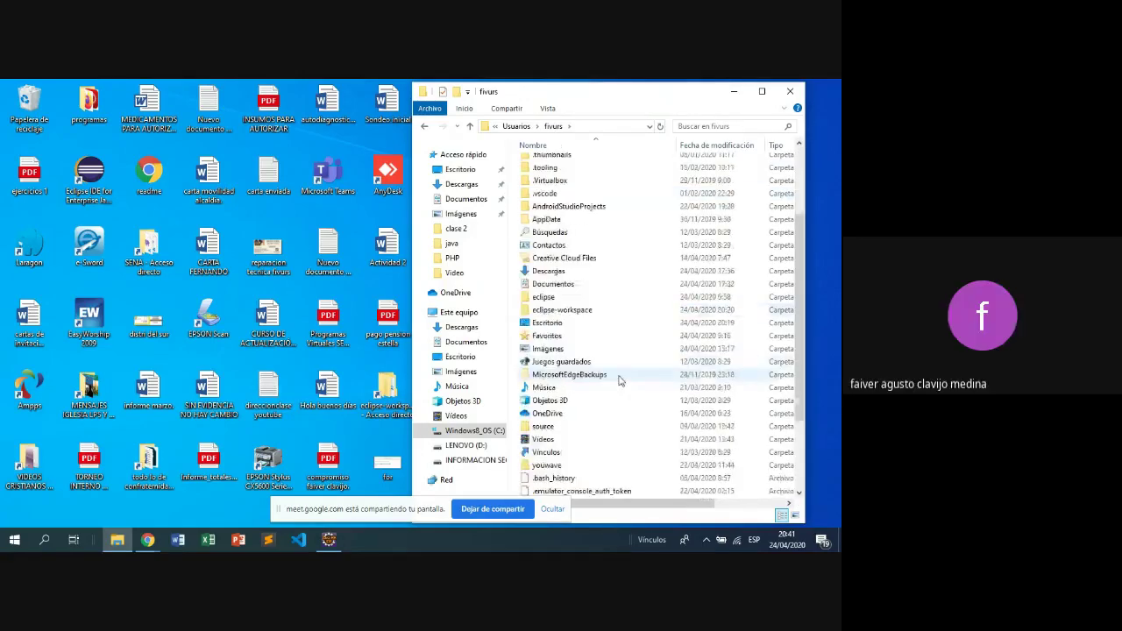
left_click(584, 311)
double_click(584, 311)
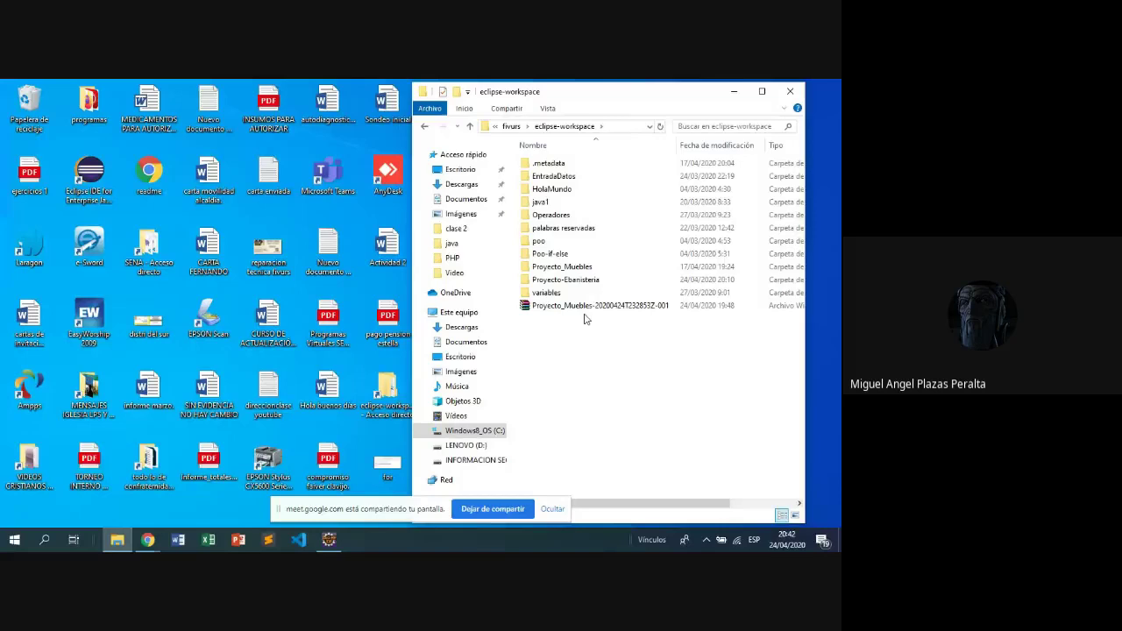
Examine the contents of the Proyecto-Ebanisteria folder, including its src folder and the Proyecto_Muebles package inside it.
left_click(575, 280)
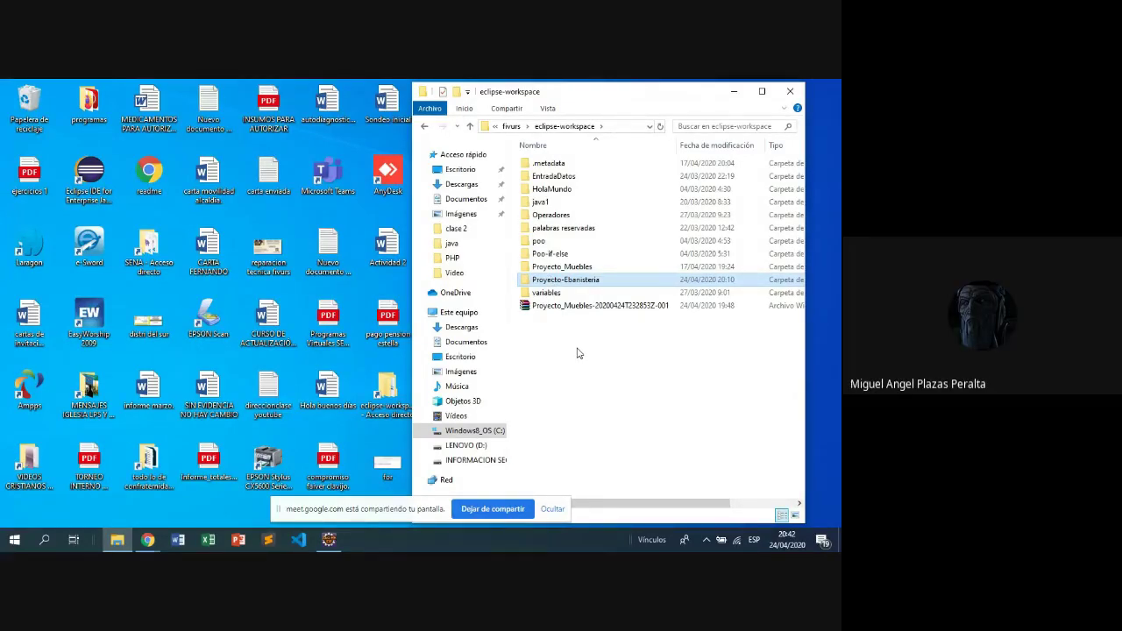
double_click(627, 280)
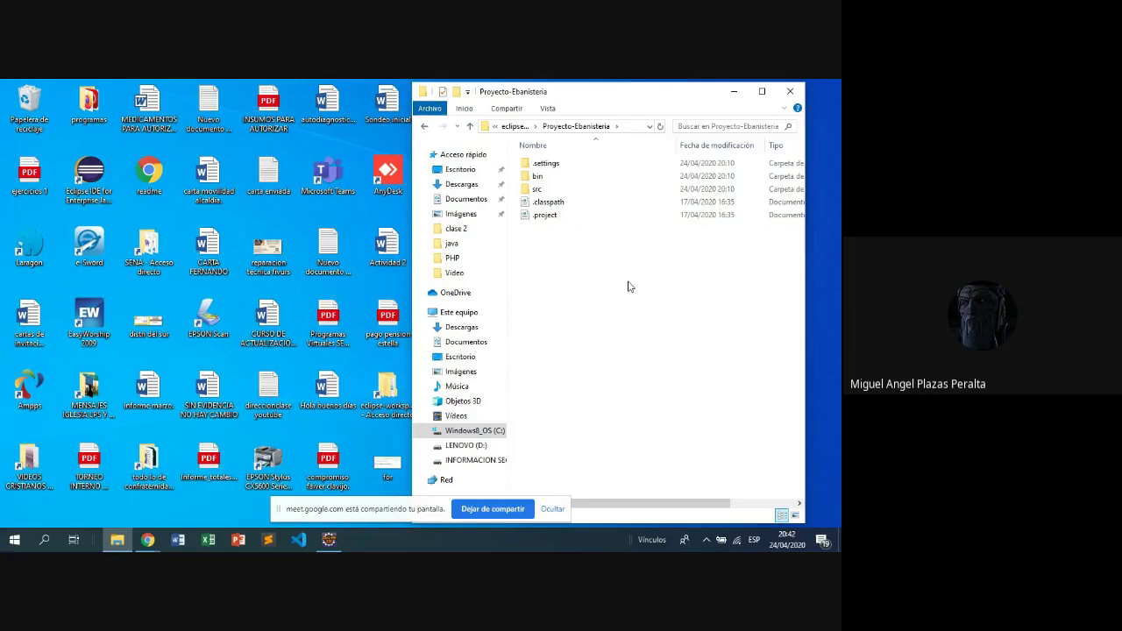
double_click(564, 193)
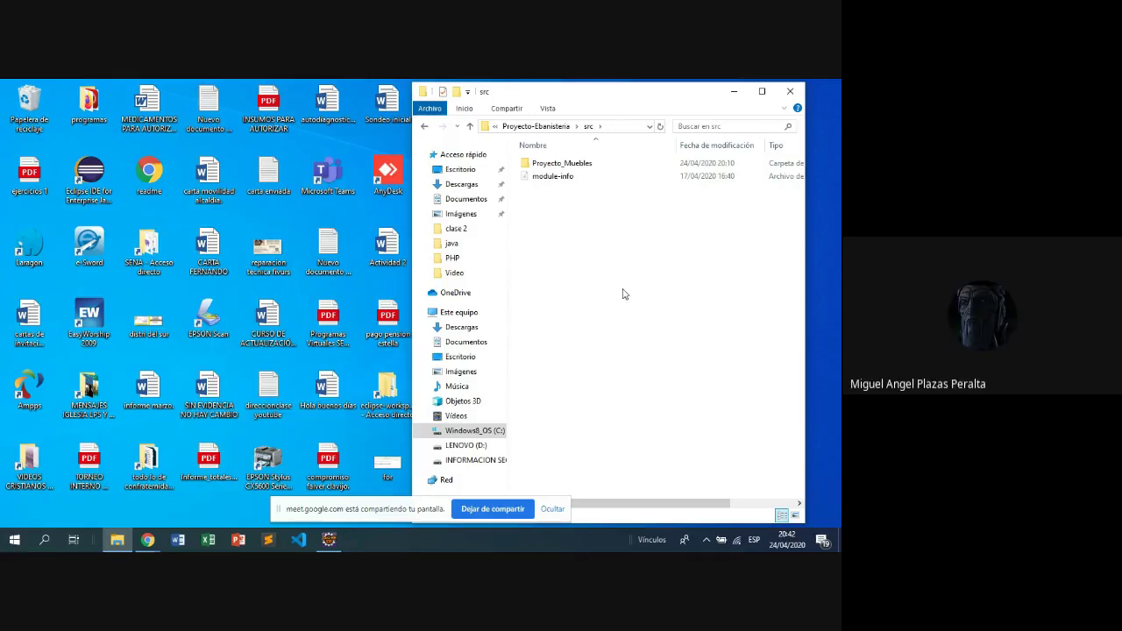
left_click(606, 175)
left_click(470, 127)
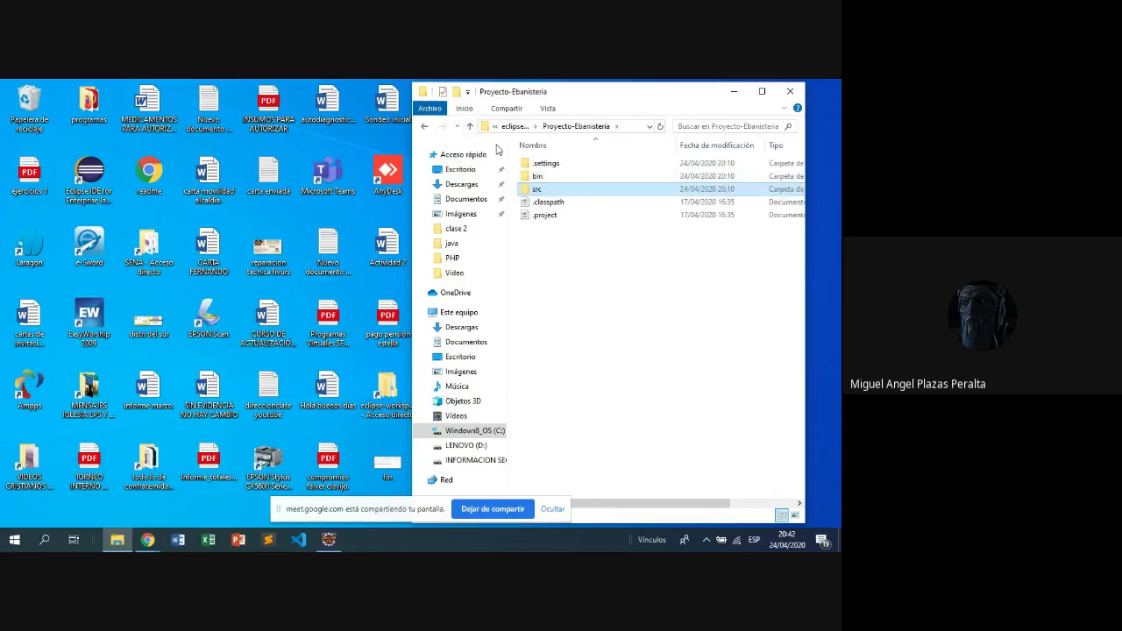
double_click(555, 189)
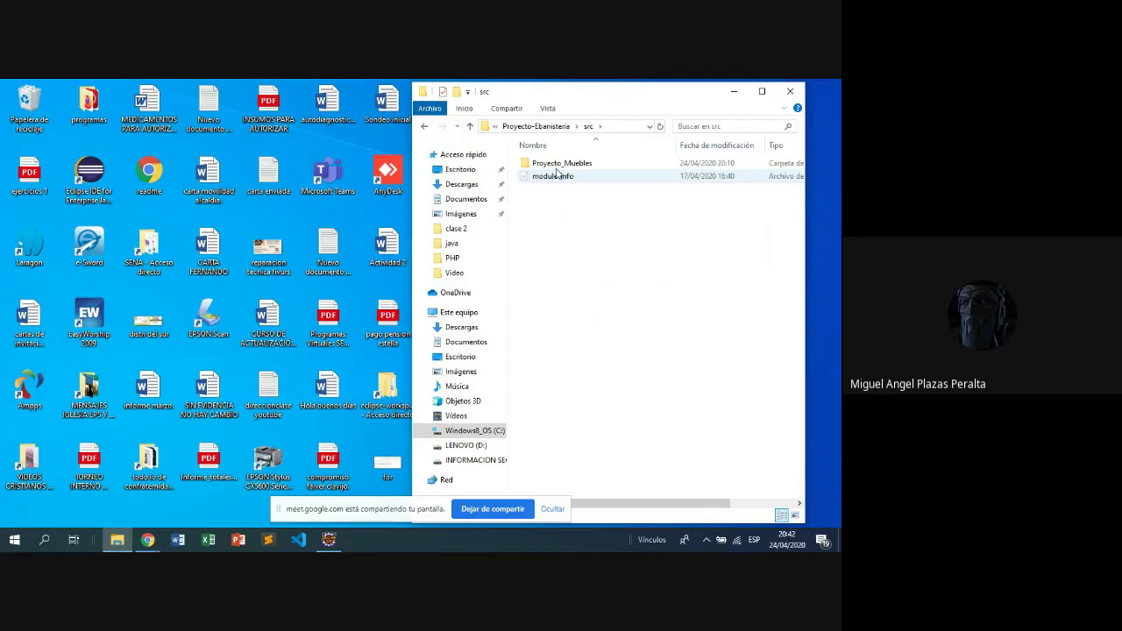
double_click(558, 165)
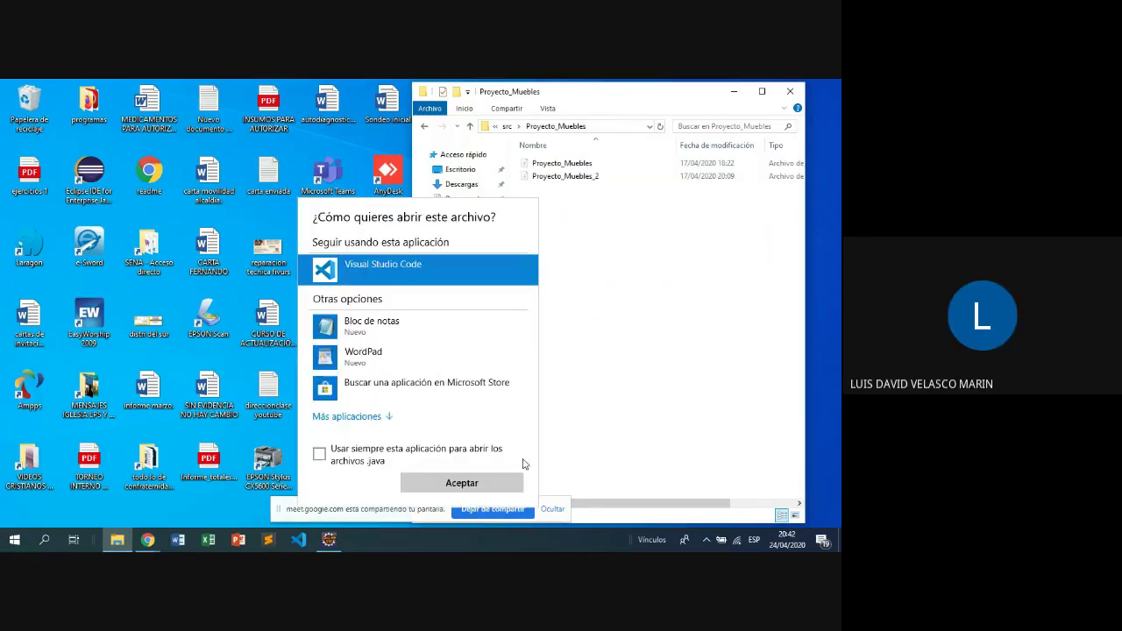
left_click(623, 236)
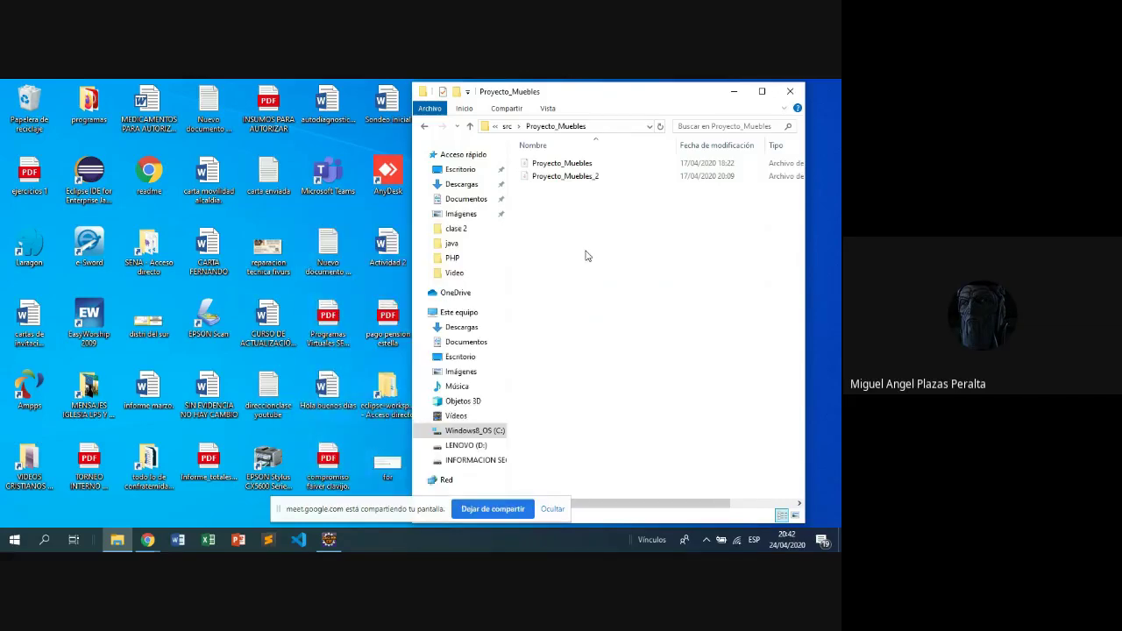
left_click(470, 127)
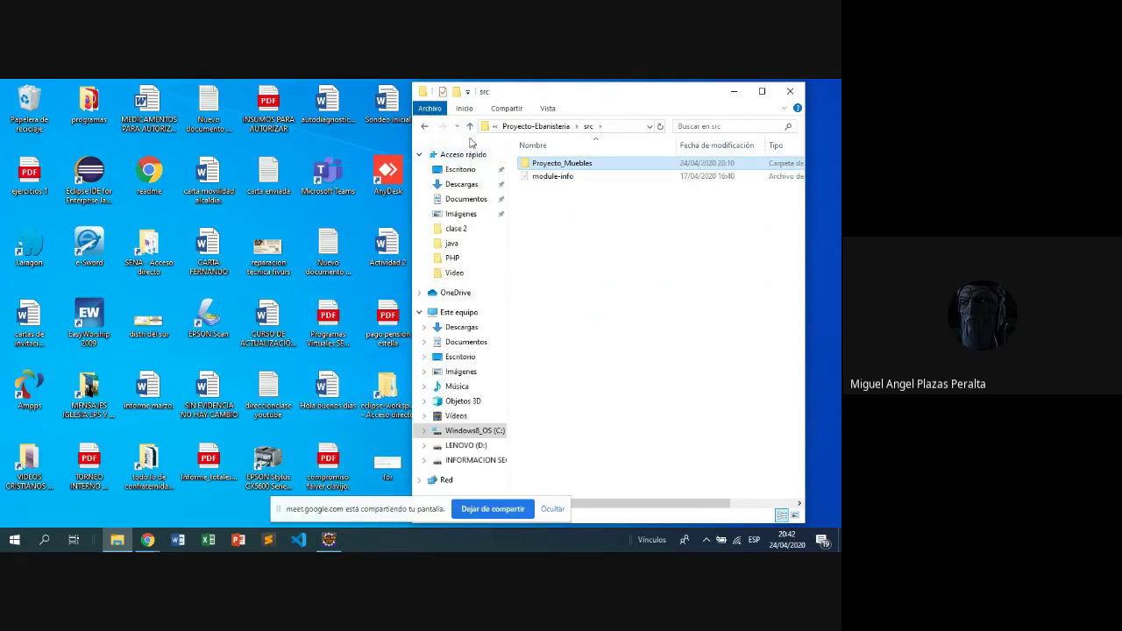
left_click(470, 126)
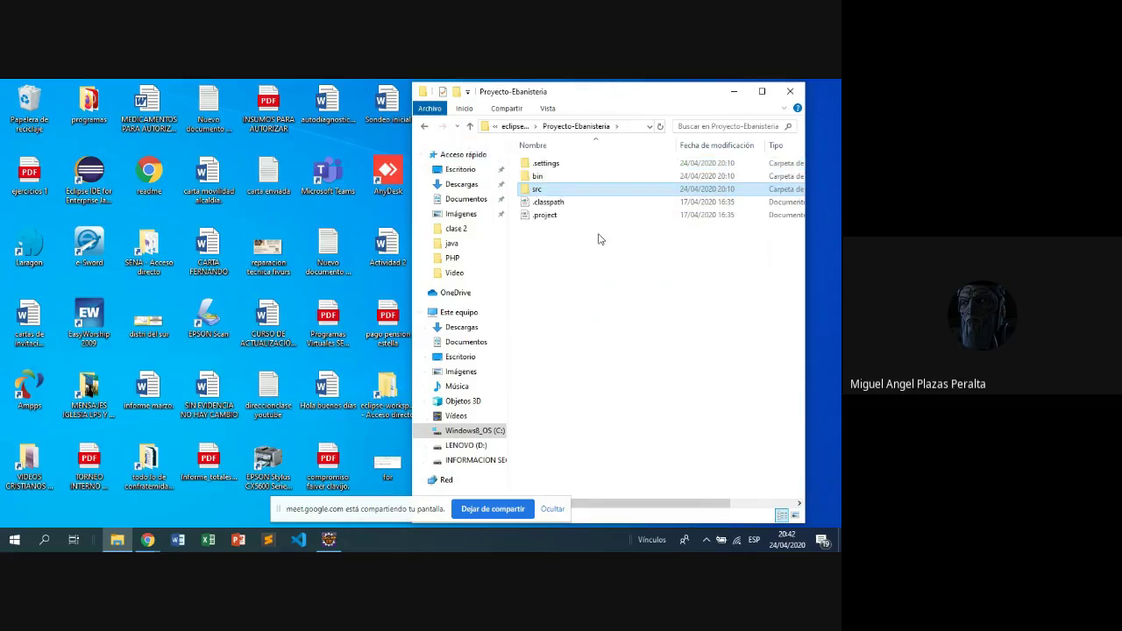
Return to eclipse-workspace and create a new folder there, entering "Proyecto" as the start of its name.
key("alt+Up")
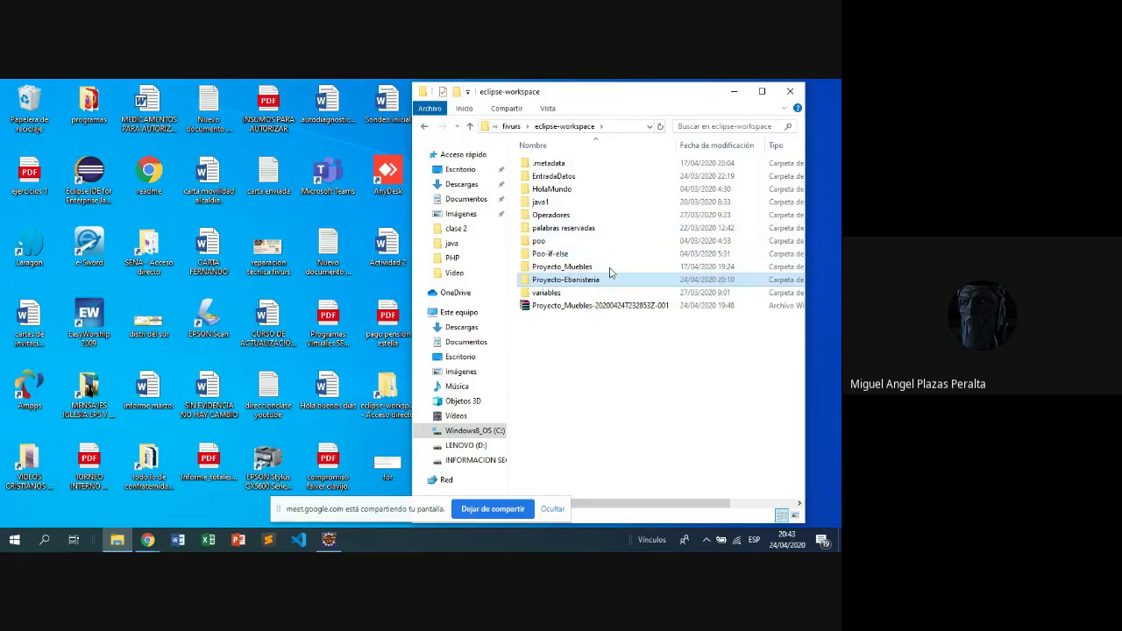
key("ctrl+shift+n")
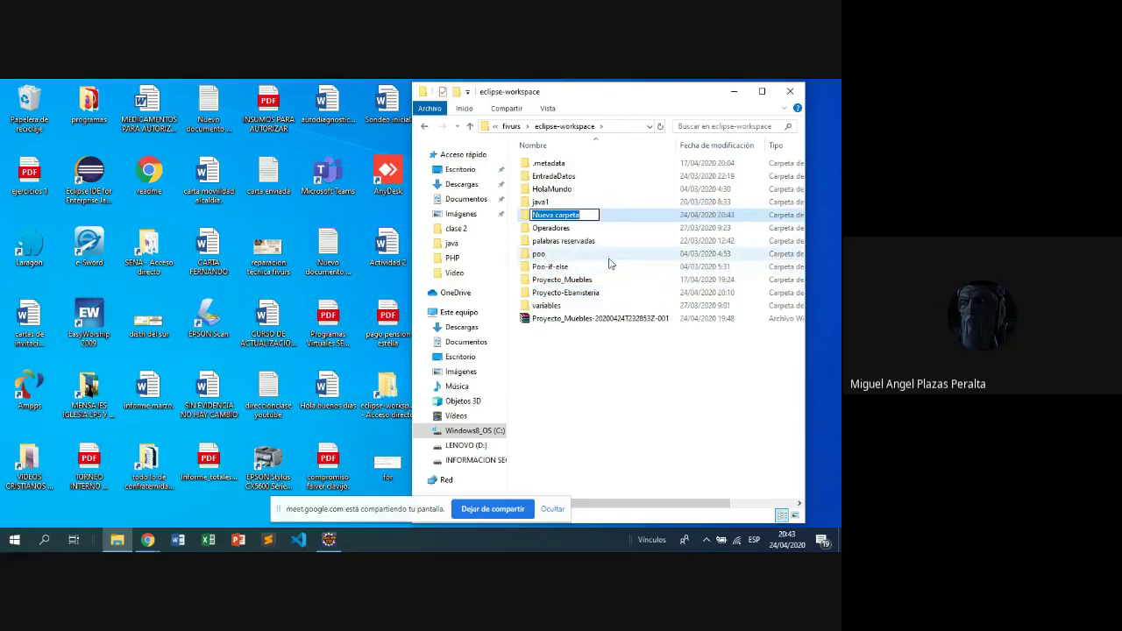
type("prouye")
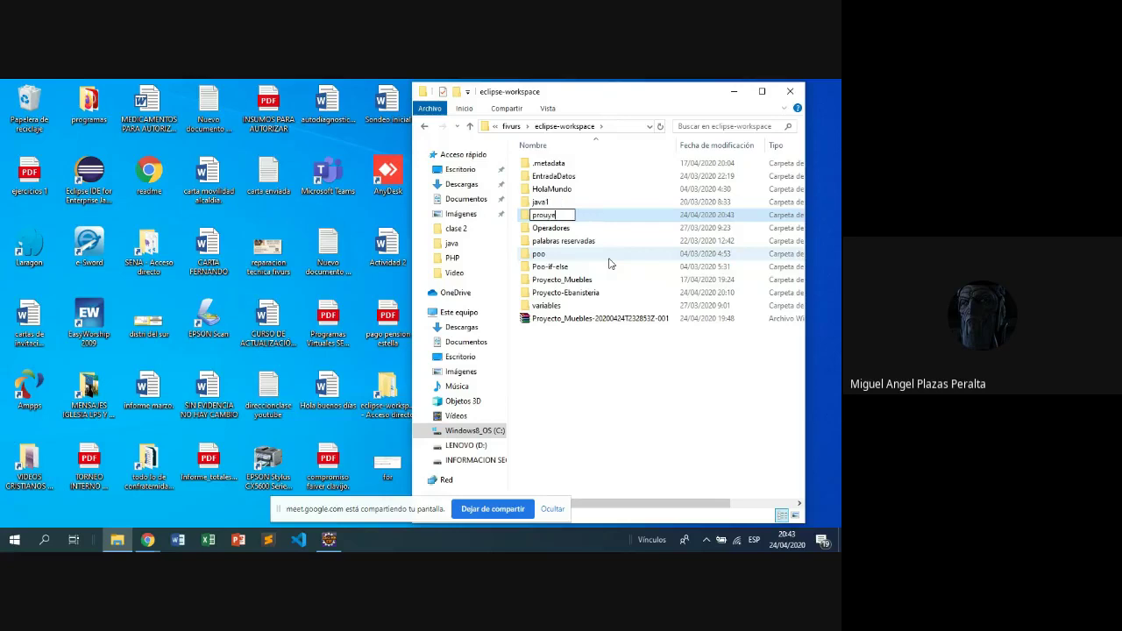
key("BackSpace")
type("yec")
key("BackSpace")
key("BackSpace")
key("BackSpace")
key("BackSpace")
key("BackSpace")
key("BackSpace")
type("Proyecto de p")
key("BackSpace")
key("BackSpace")
key("BackSpace")
key("BackSpace")
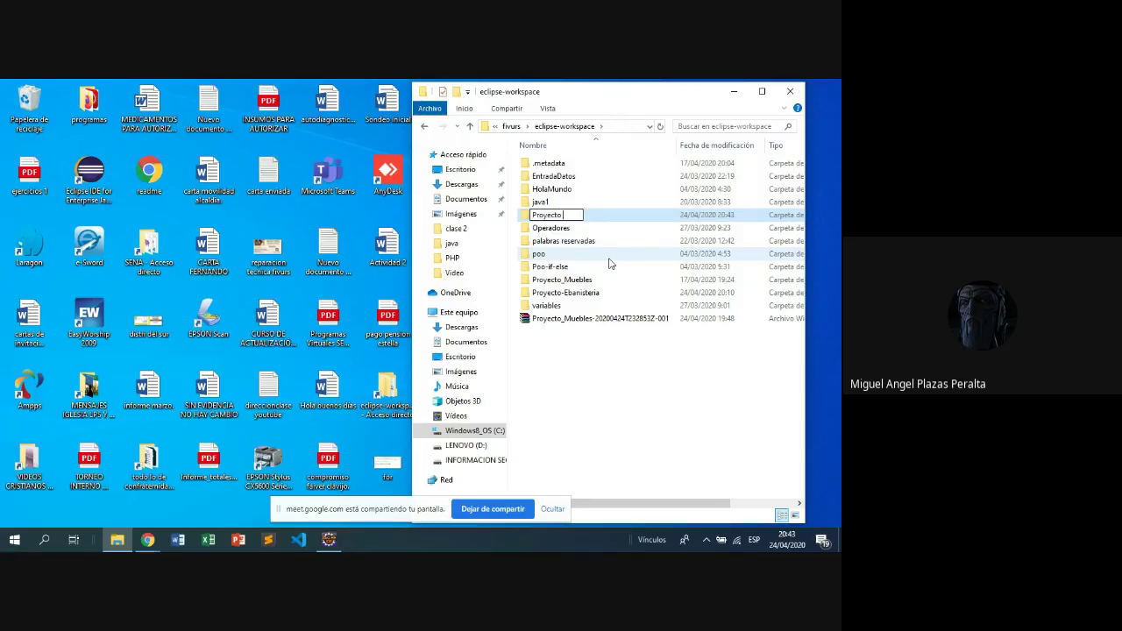
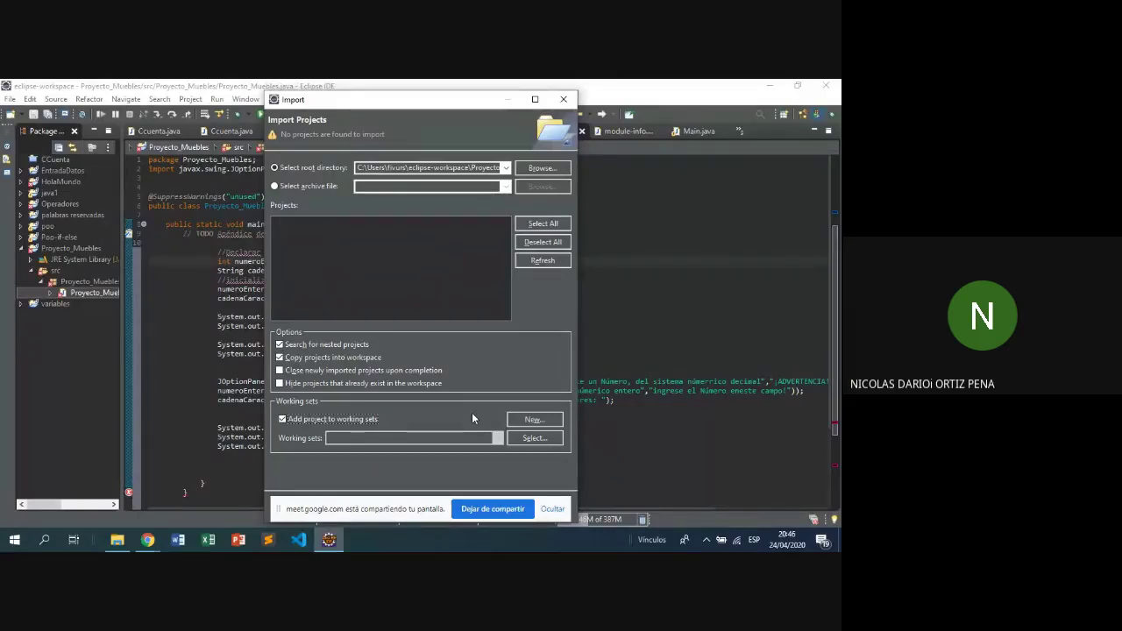
Switch to File Explorer, check the Proyecto_Madera folder and where eclipse-workspace is located, and close the window.
left_click(115, 543)
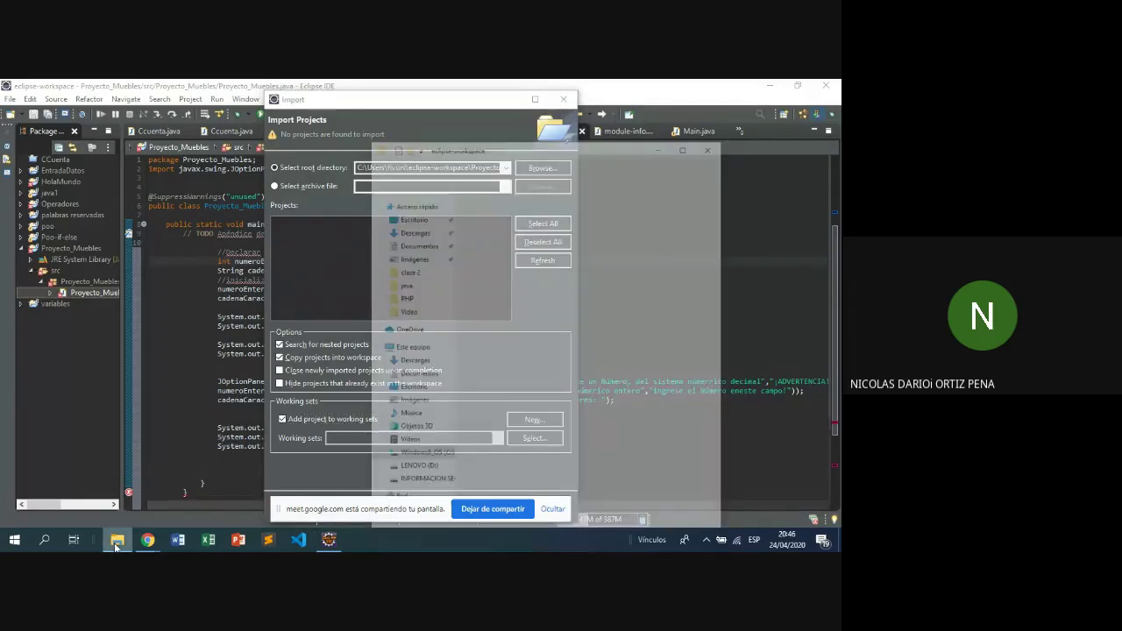
left_click(623, 271)
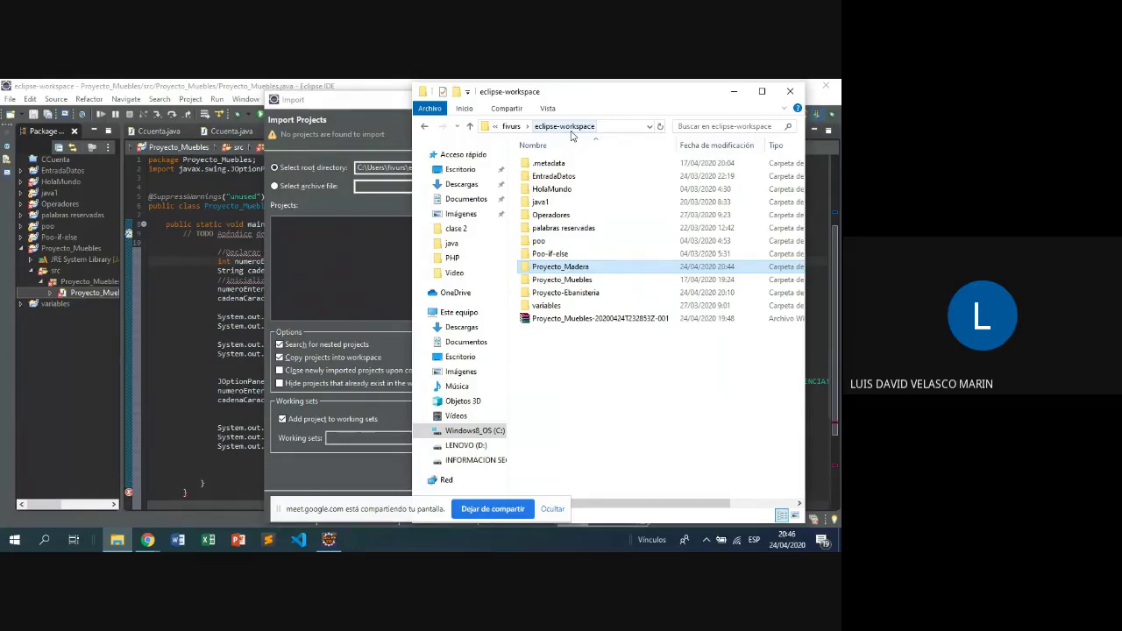
left_click(594, 266)
left_click(651, 270)
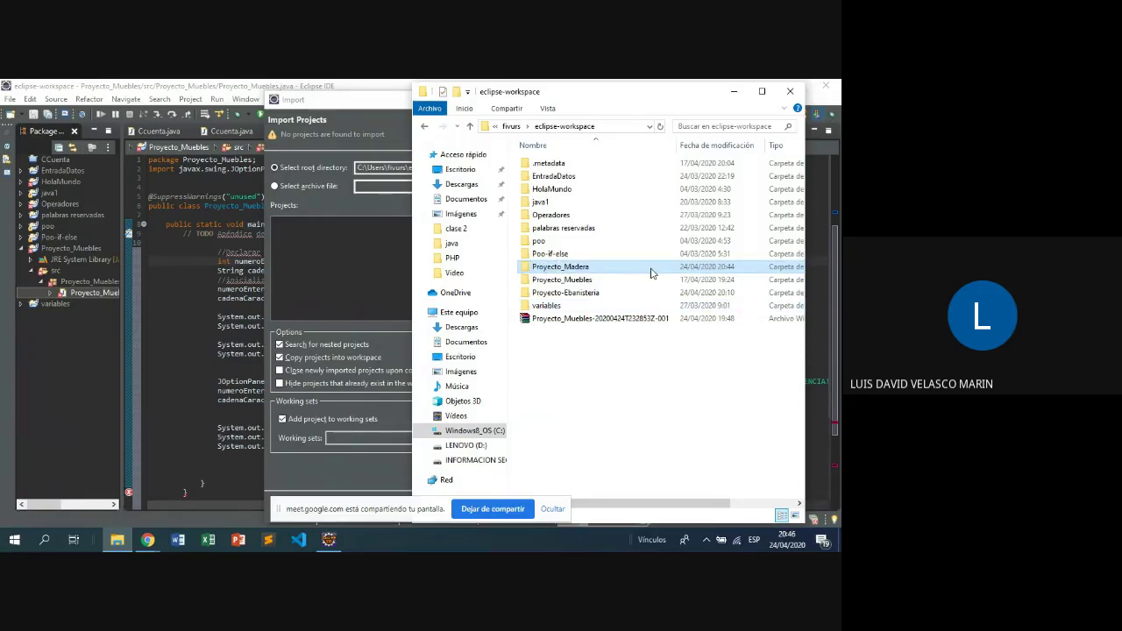
left_click(472, 129)
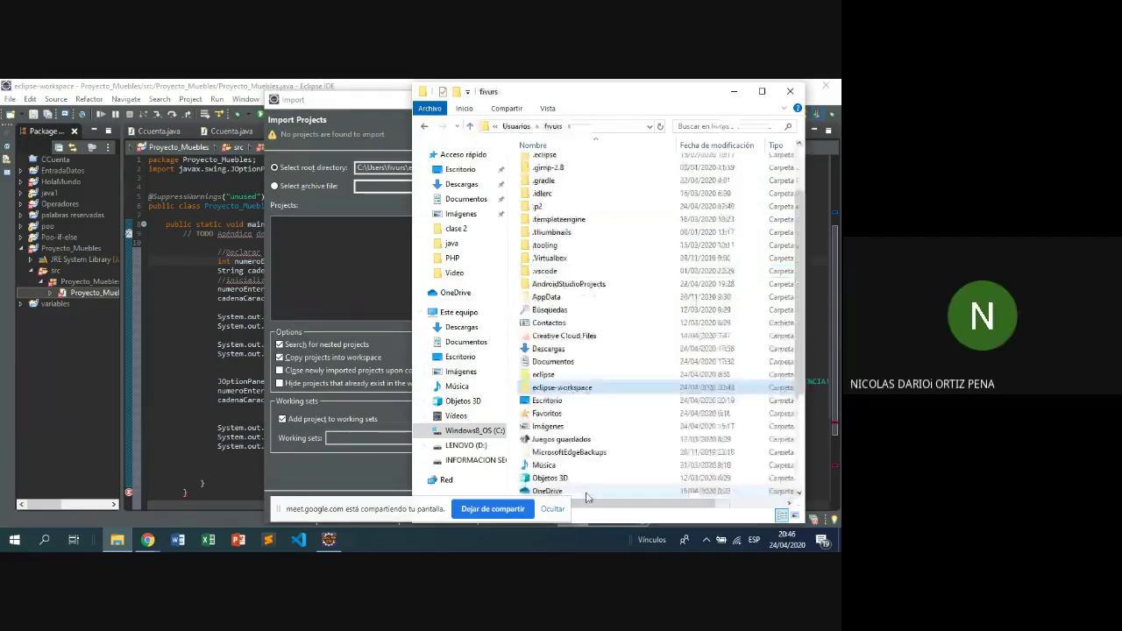
scroll(587, 497, "down", 4)
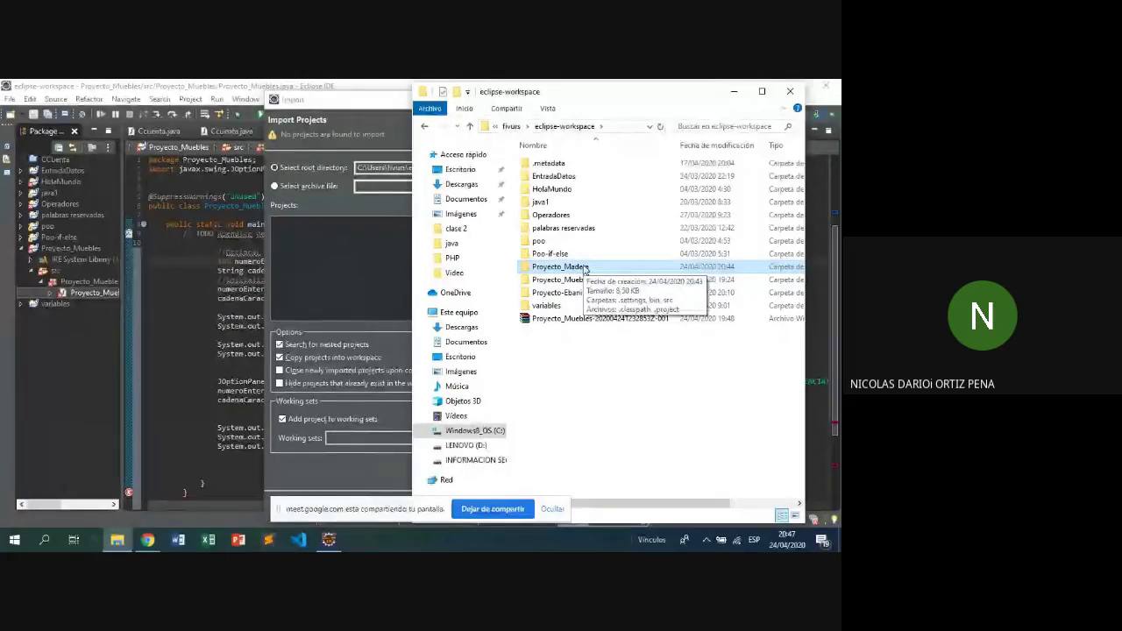
left_click(788, 92)
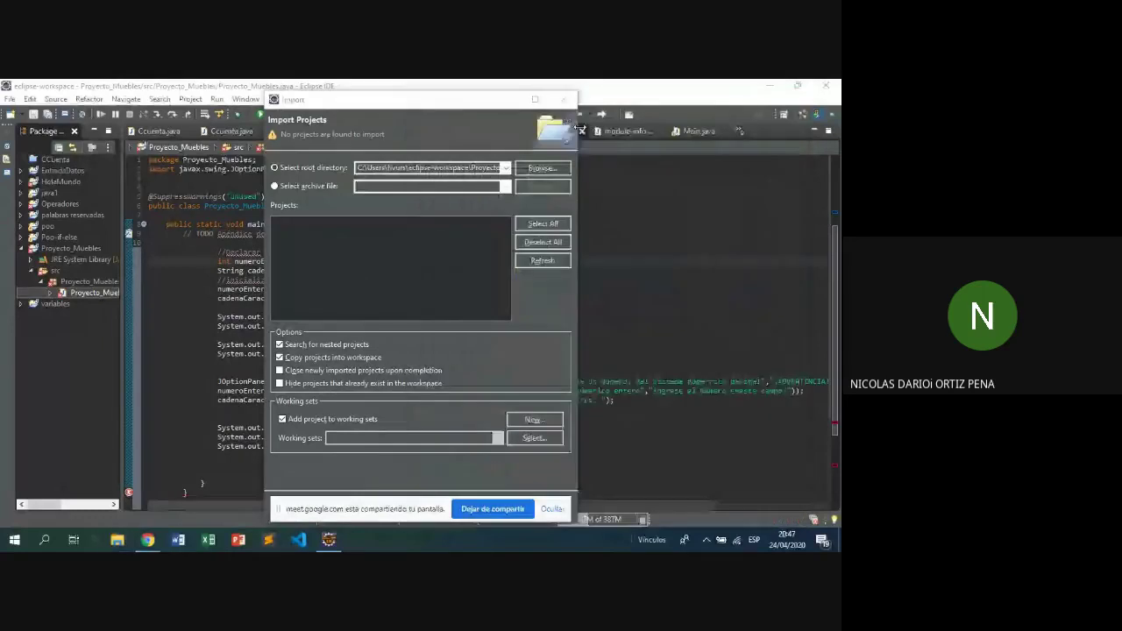
Restart the import with Existing Projects into Workspace and choose the Proyecto_Madera folder in eclipse-workspace as the root directory.
key("Escape")
left_click(10, 99)
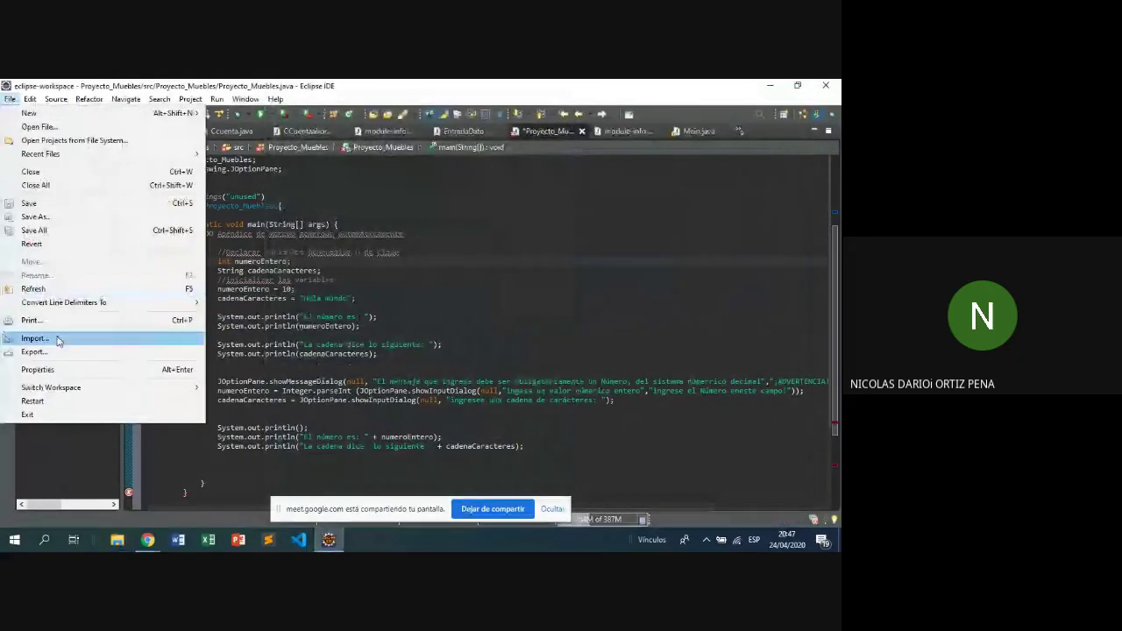
left_click(57, 341)
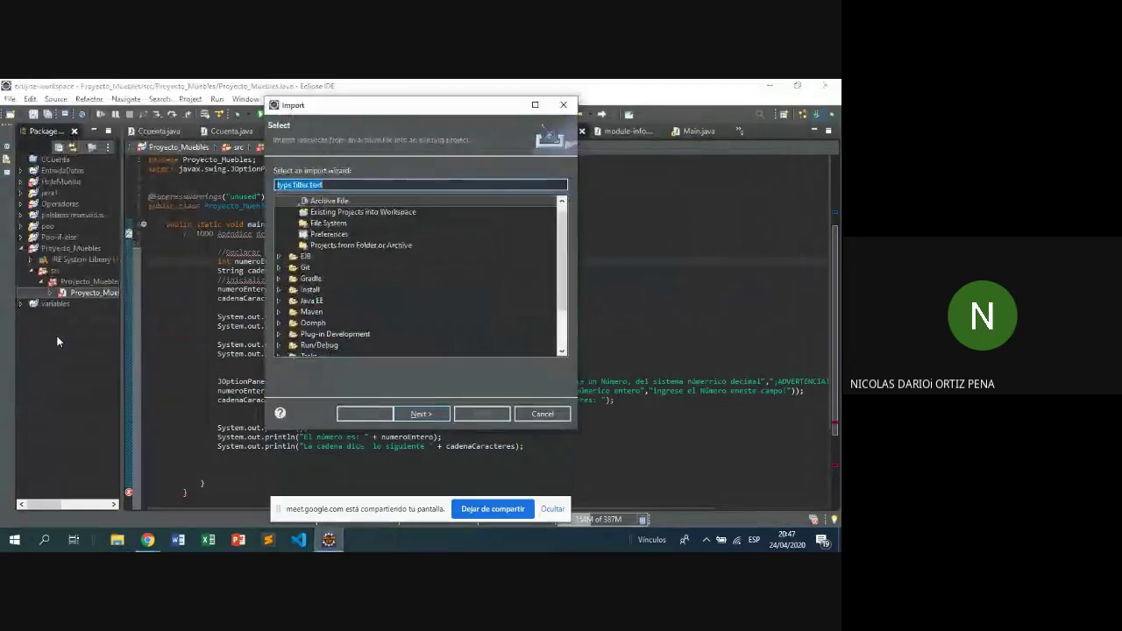
left_click(373, 212)
left_click(421, 413)
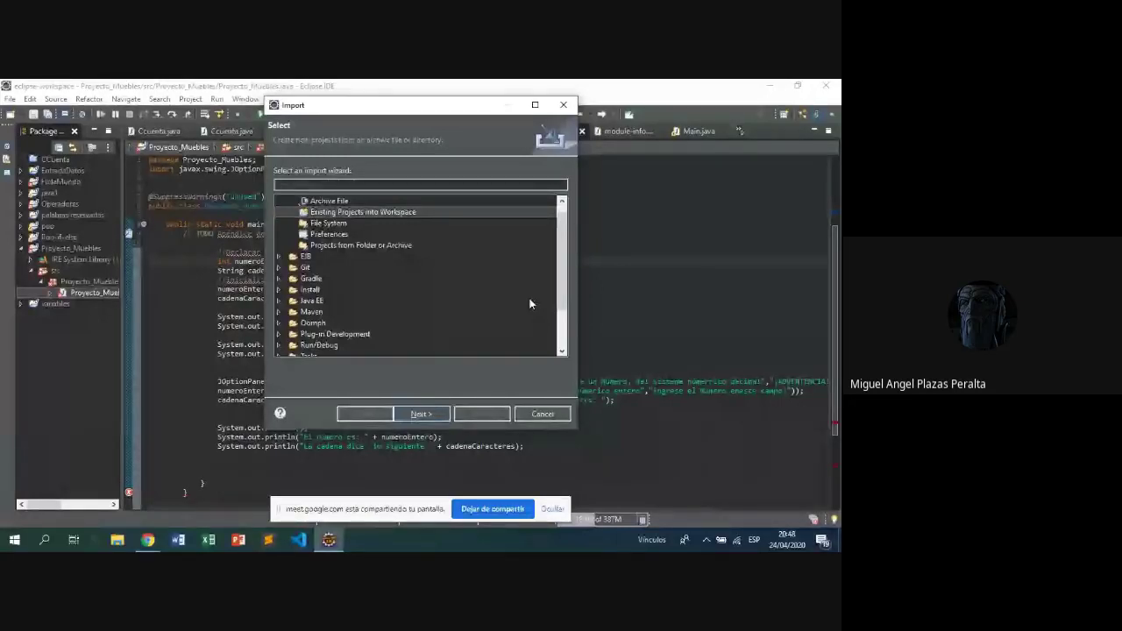
left_click(421, 413)
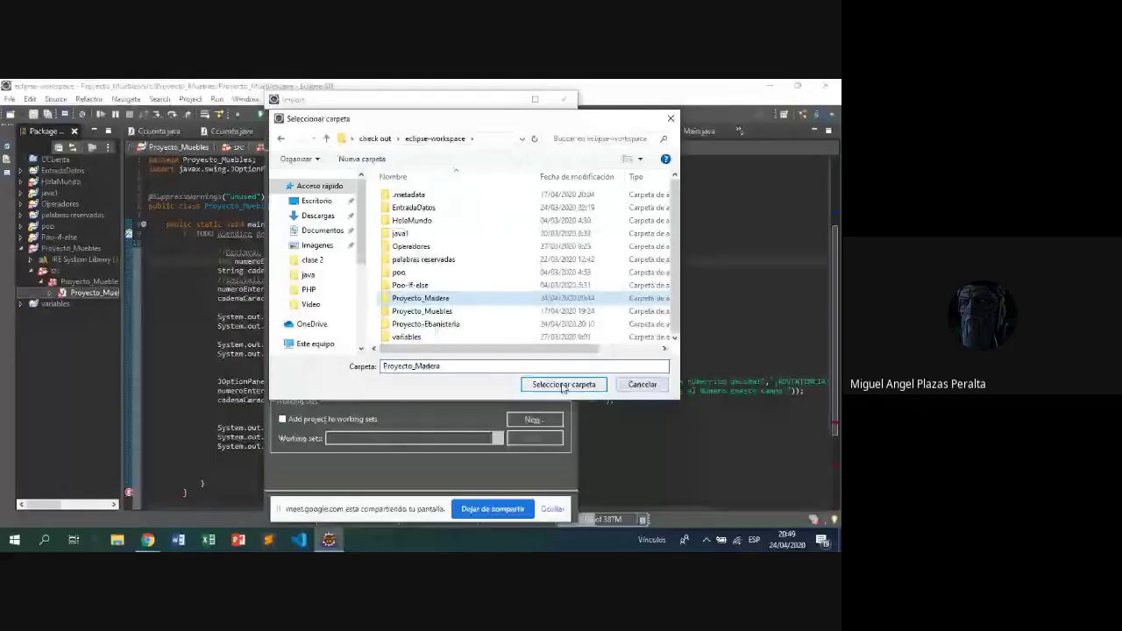
left_click(562, 385)
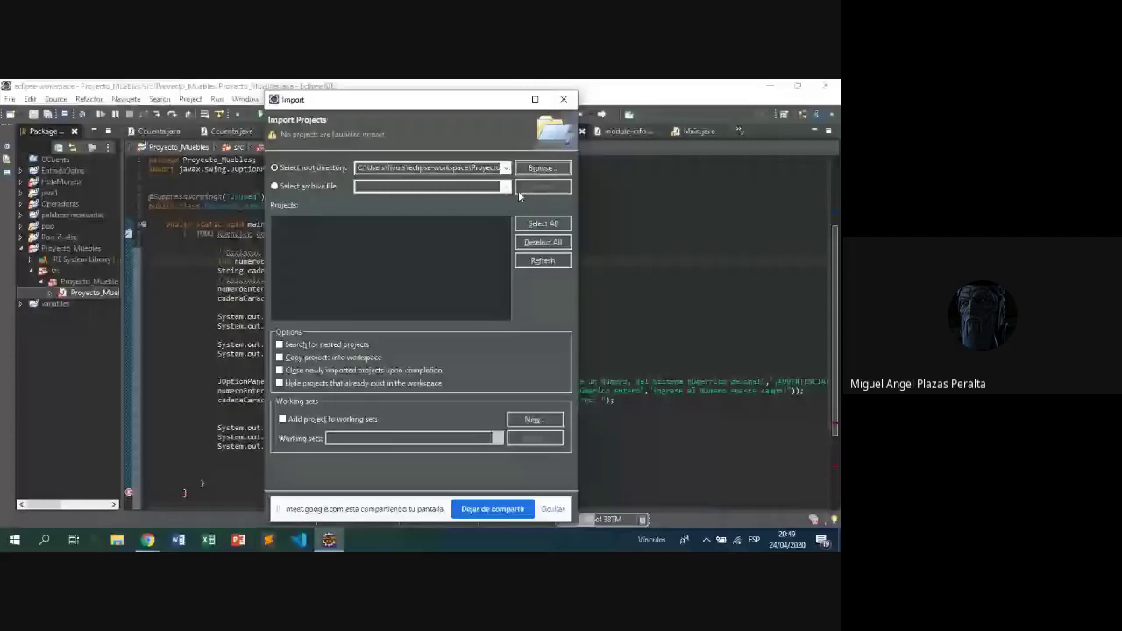
Browse the user's profile folder again for a root directory to import from.
left_click(541, 168)
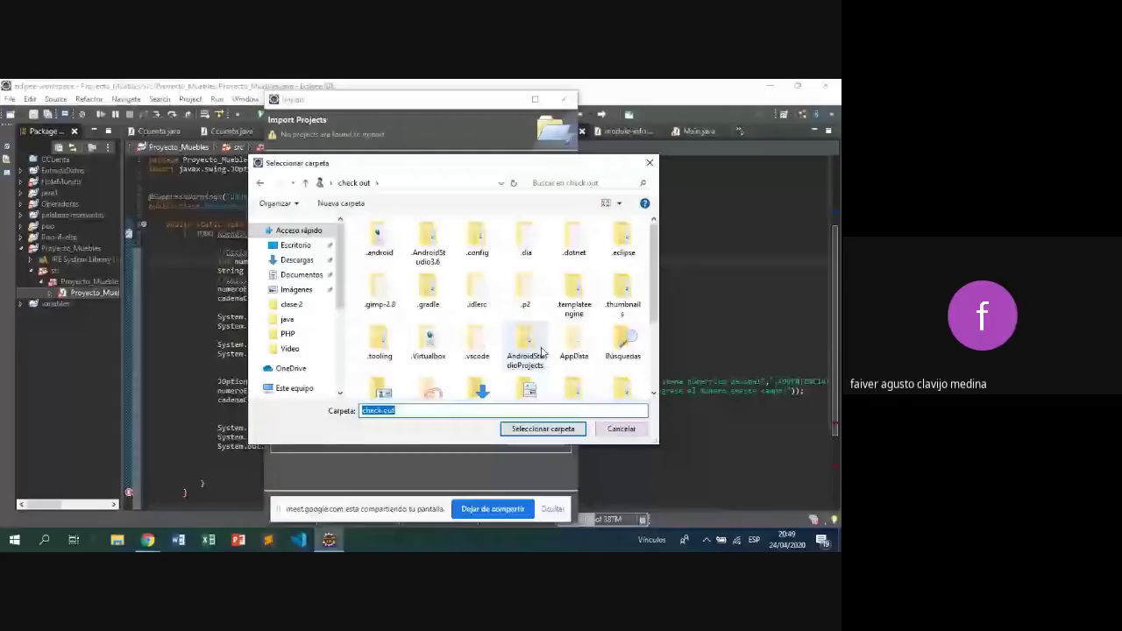
scroll(542, 351, "down", 3)
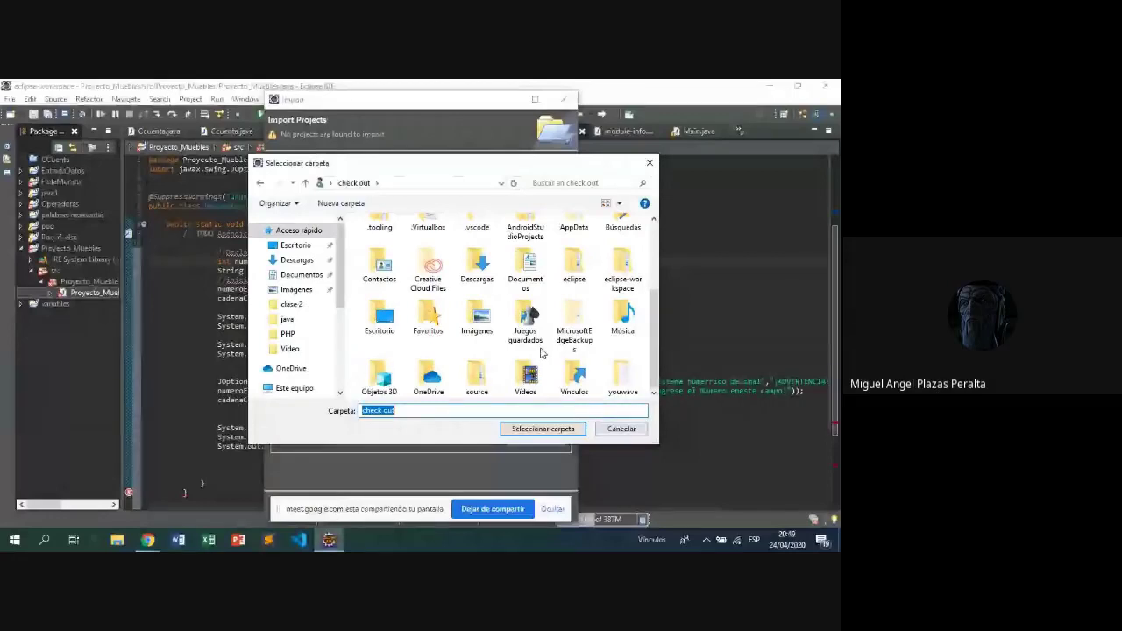
scroll(583, 336, "up", 3)
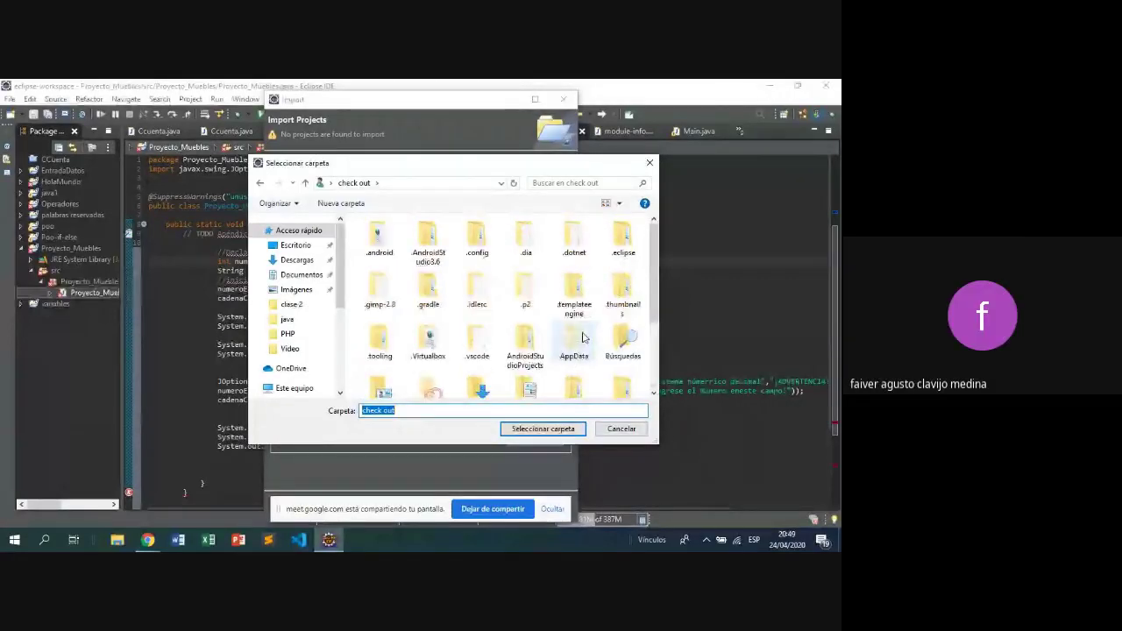